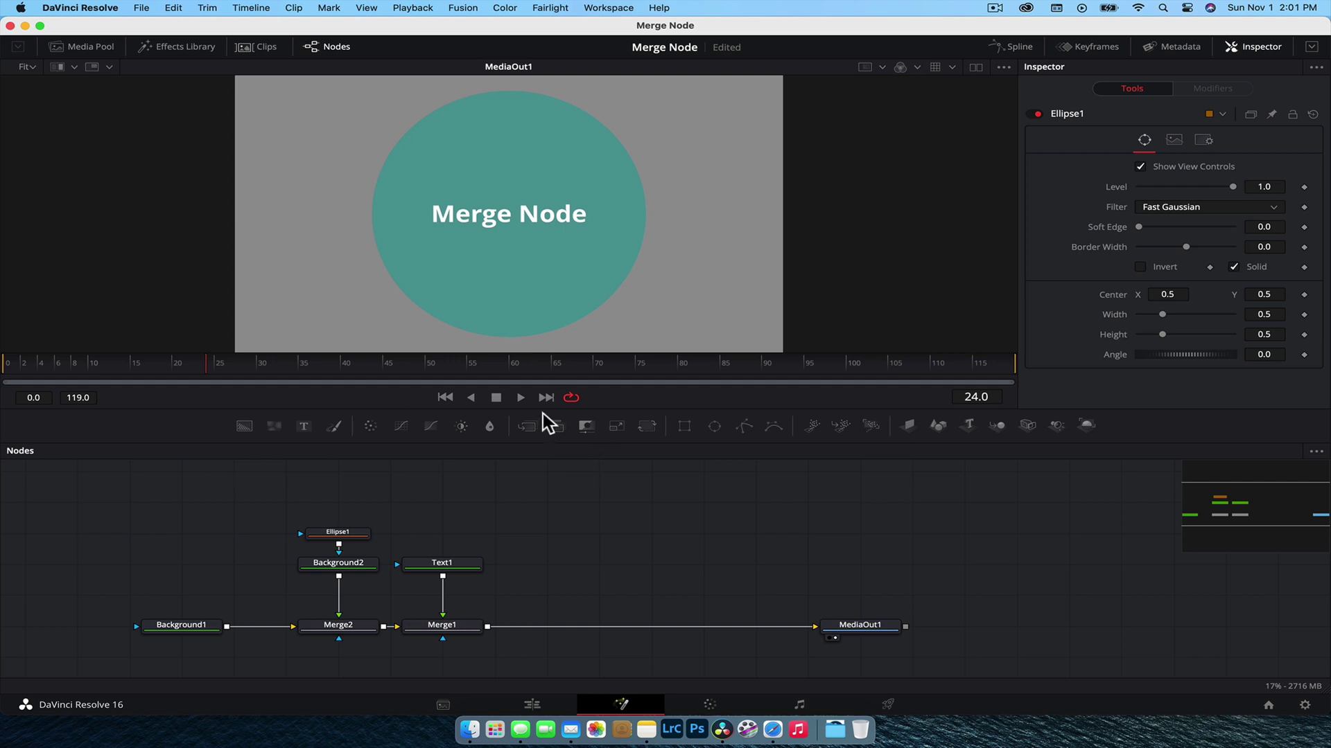
# - Enlarge the node area and move Ellipse1, Background2 and Text1 lower, near Merge2 and Merge1
pyautogui.moveTo(548, 409); pyautogui.dragTo(552, 381)
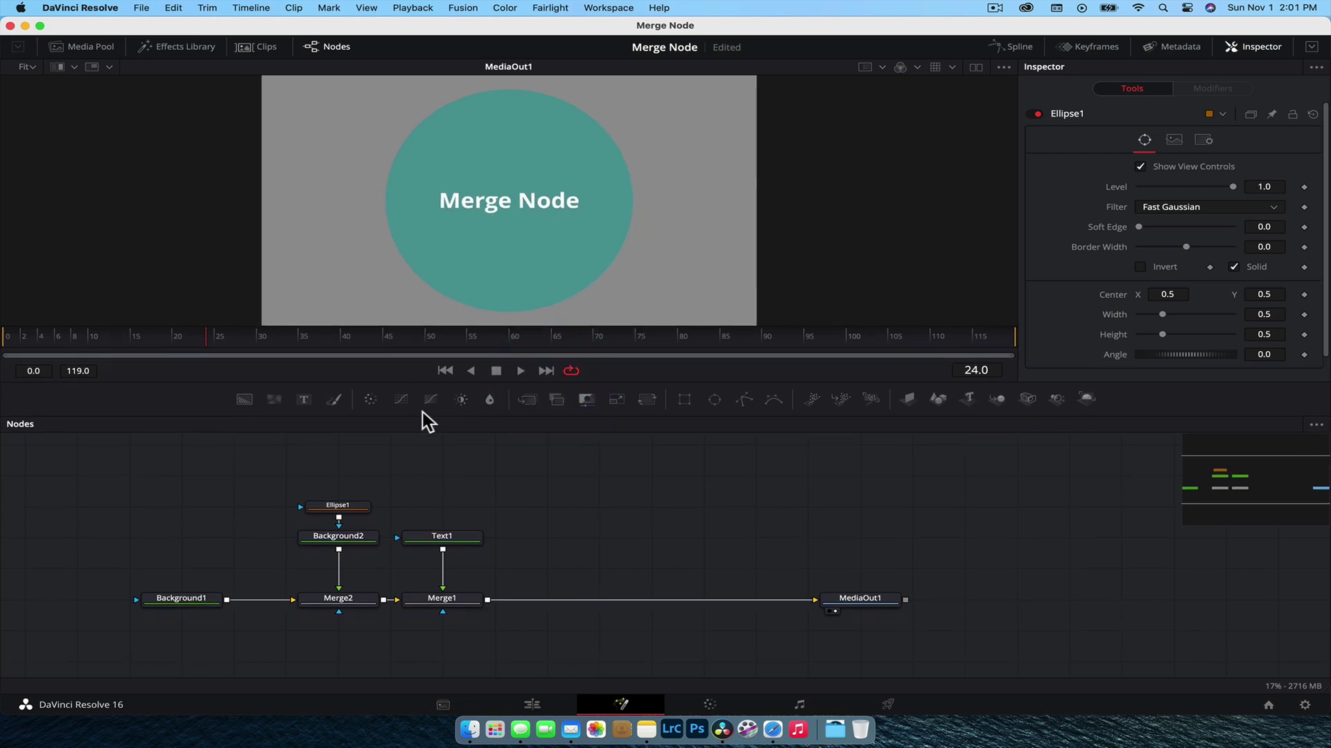
pyautogui.moveTo(372, 477); pyautogui.dragTo(307, 567)
pyautogui.click(519, 483)
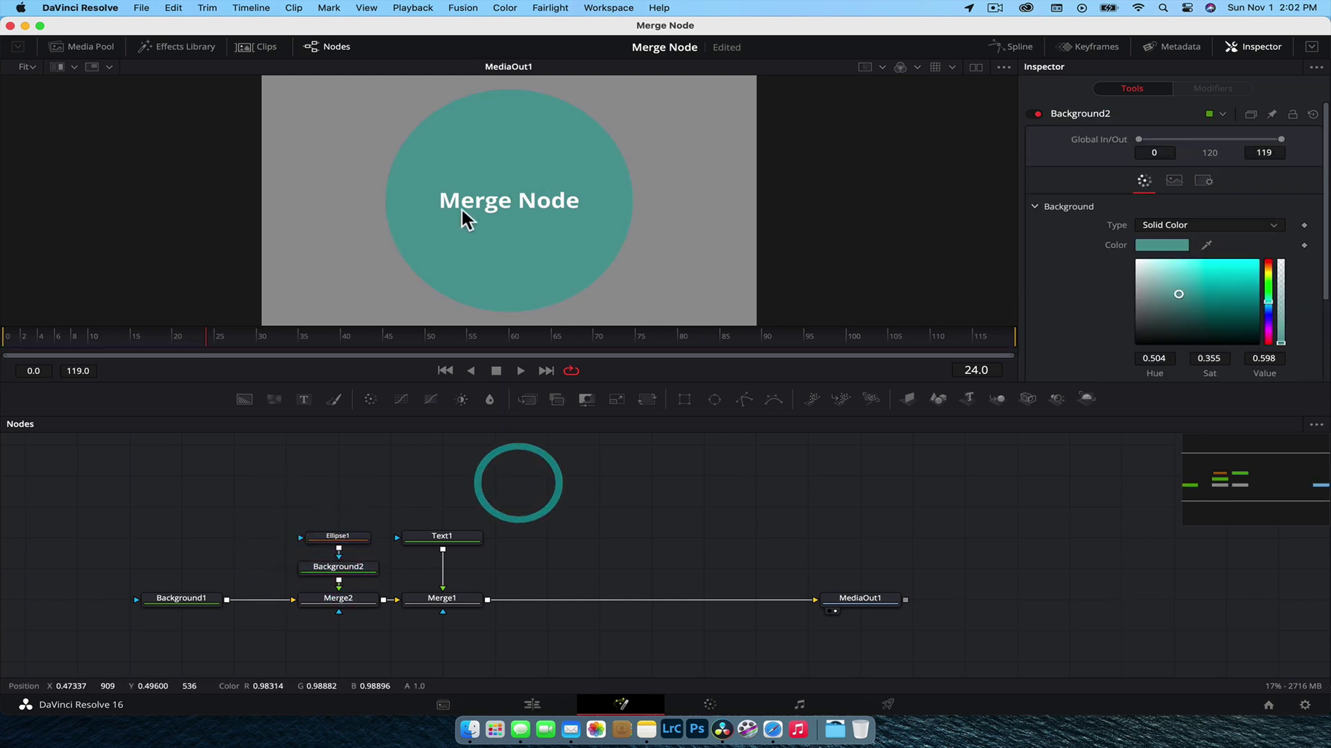
pyautogui.moveTo(458, 538); pyautogui.dragTo(456, 569)
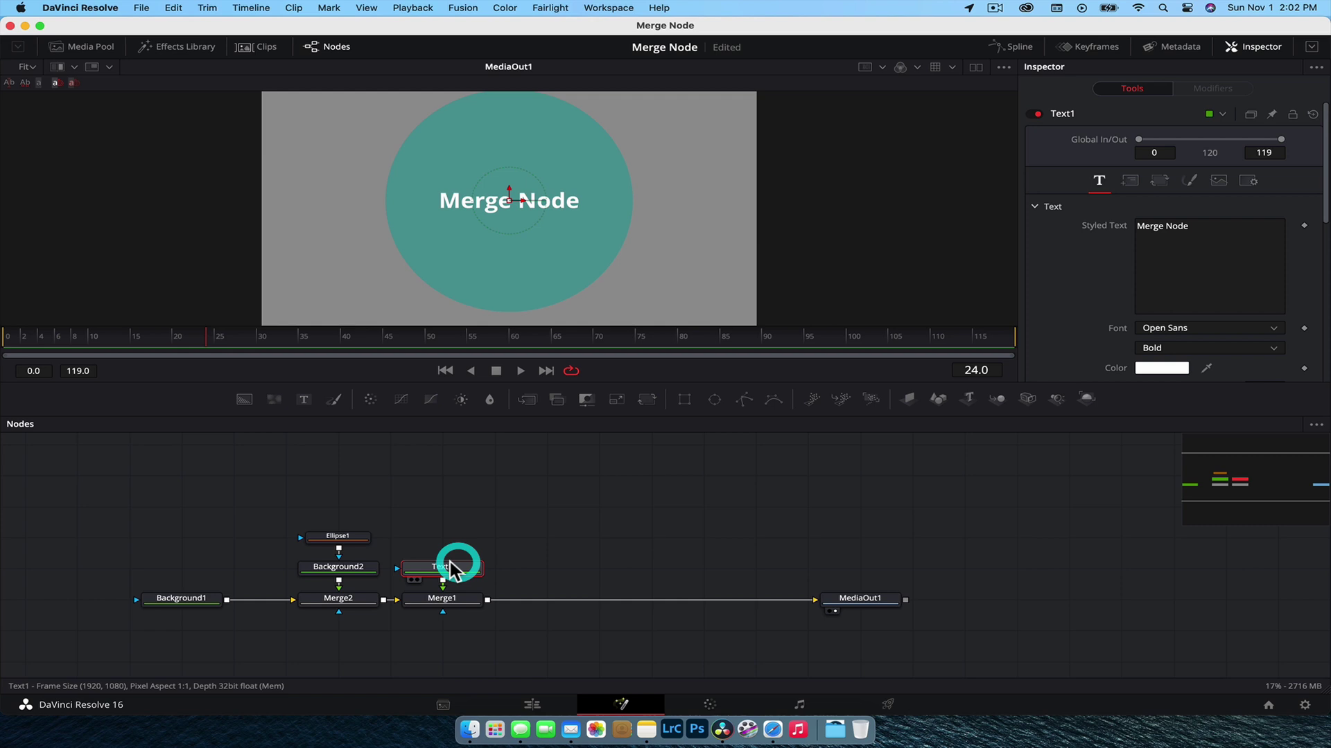
pyautogui.click(383, 472)
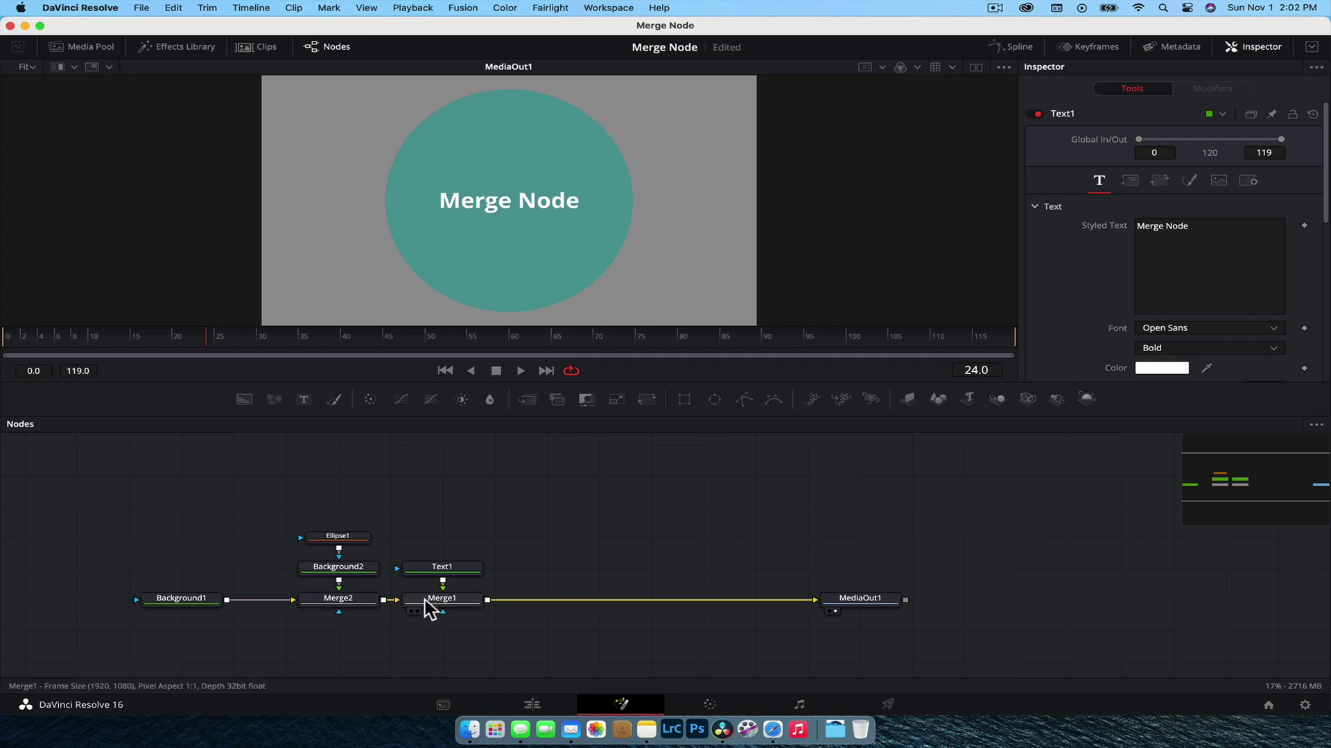
# - Add a new Merge node (Merge3) to the node graph above MediaOut1
pyautogui.click(565, 518)
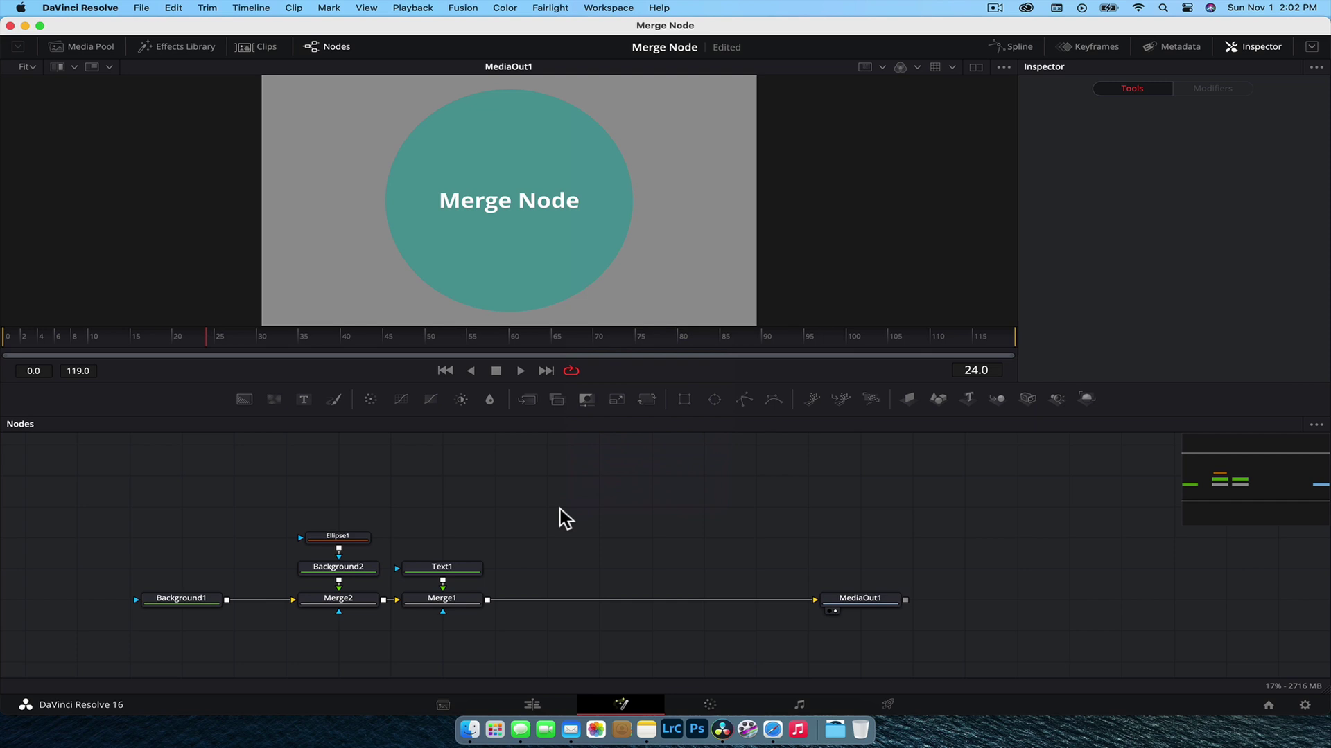
pyautogui.moveTo(528, 401); pyautogui.dragTo(830, 531)
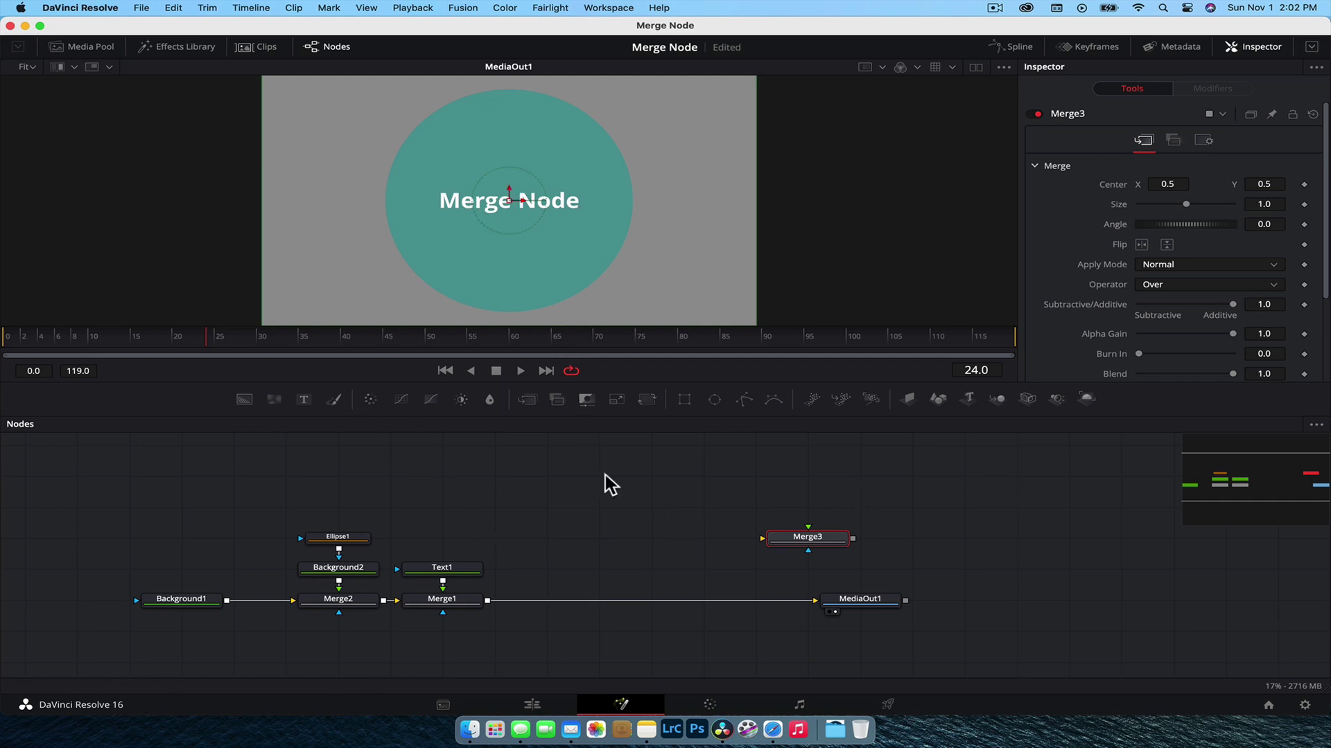
# - Move Merge3 left above the Merge1–MediaOut1 link and zoom in the node view
pyautogui.click(693, 528)
pyautogui.moveTo(821, 542); pyautogui.dragTo(624, 496)
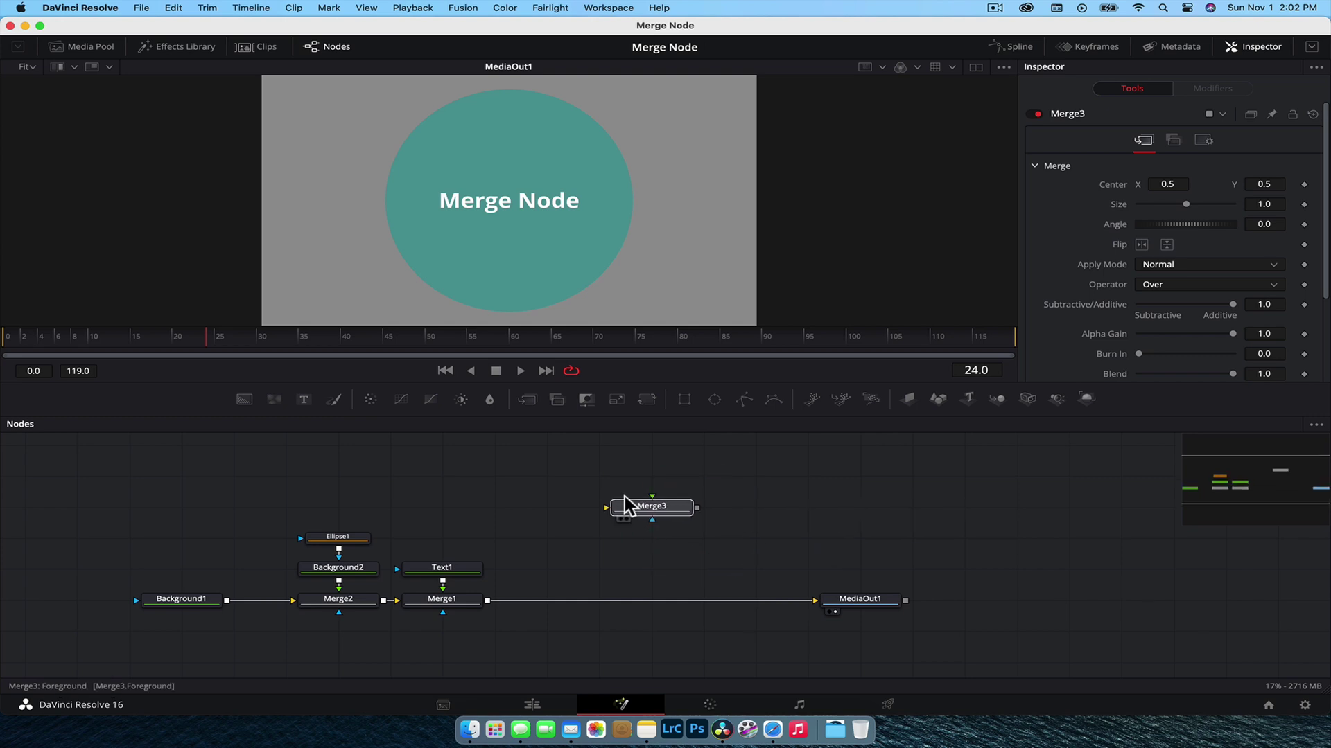
pyautogui.click(624, 505)
pyautogui.scroll(2, 625, 496)
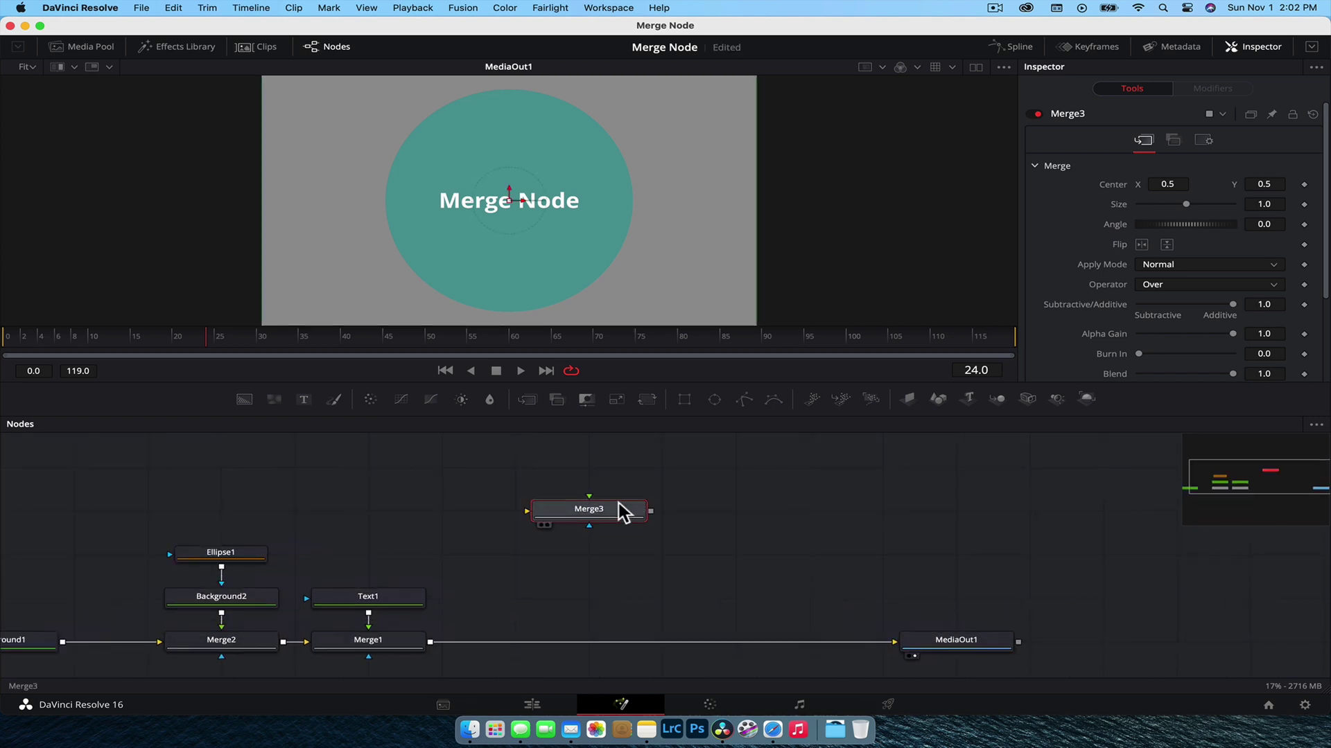
pyautogui.click(632, 519)
pyautogui.click(701, 511)
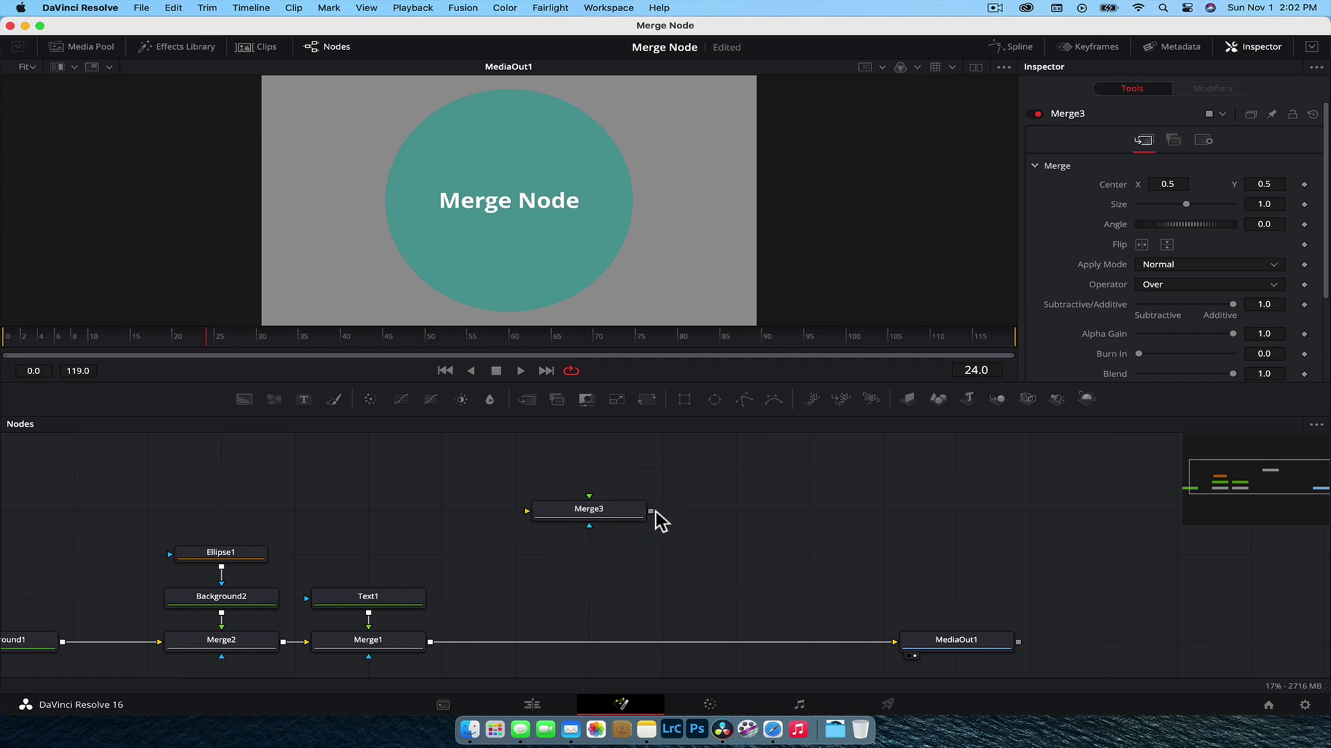
# - Try linking from Merge3's output, leaving it unconnected, then pan the node graph
pyautogui.moveTo(651, 513); pyautogui.dragTo(713, 518)
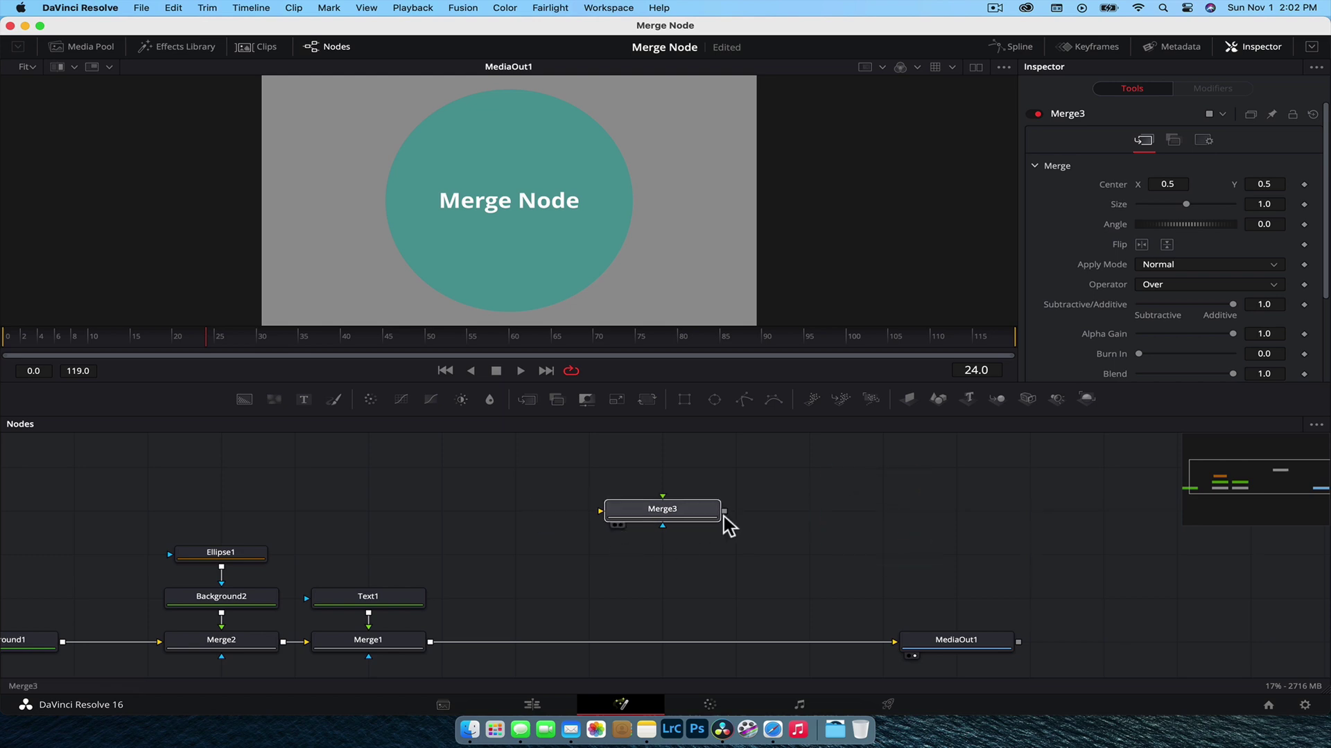
pyautogui.click(600, 513)
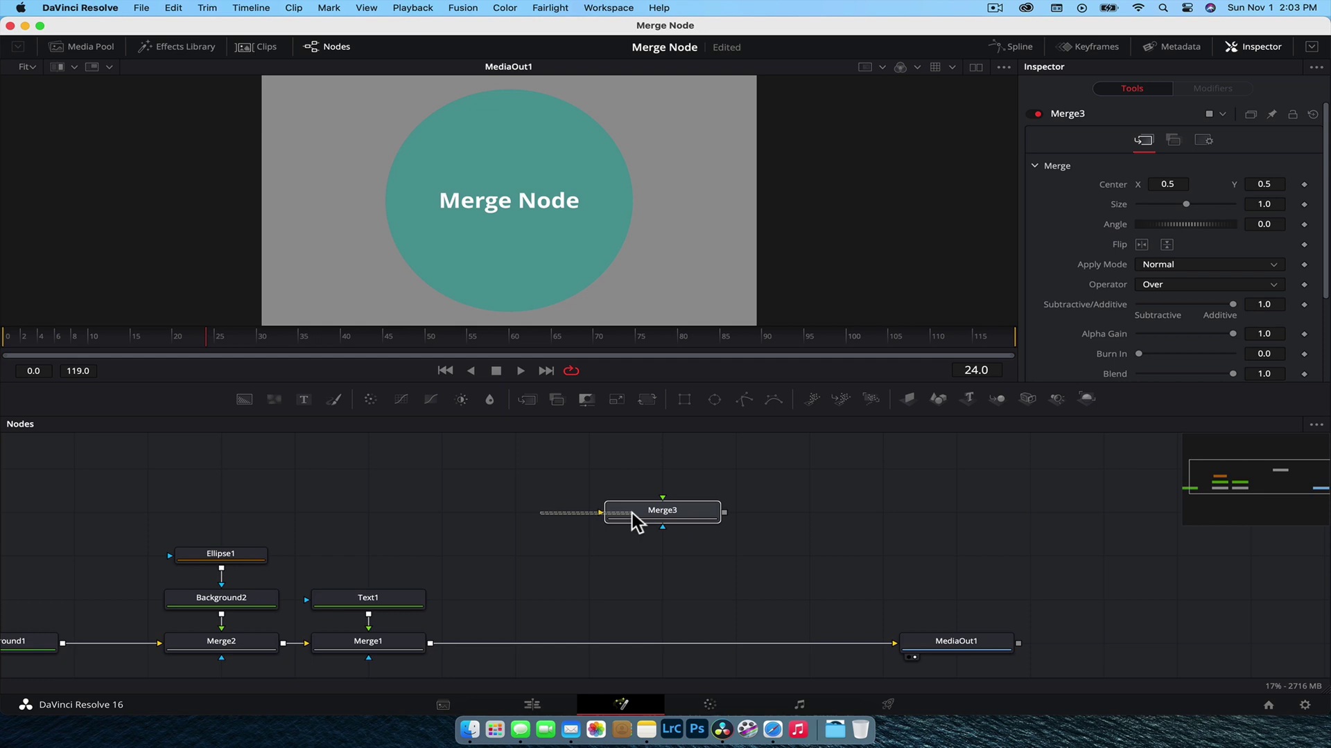
pyautogui.click(610, 514)
pyautogui.click(623, 516)
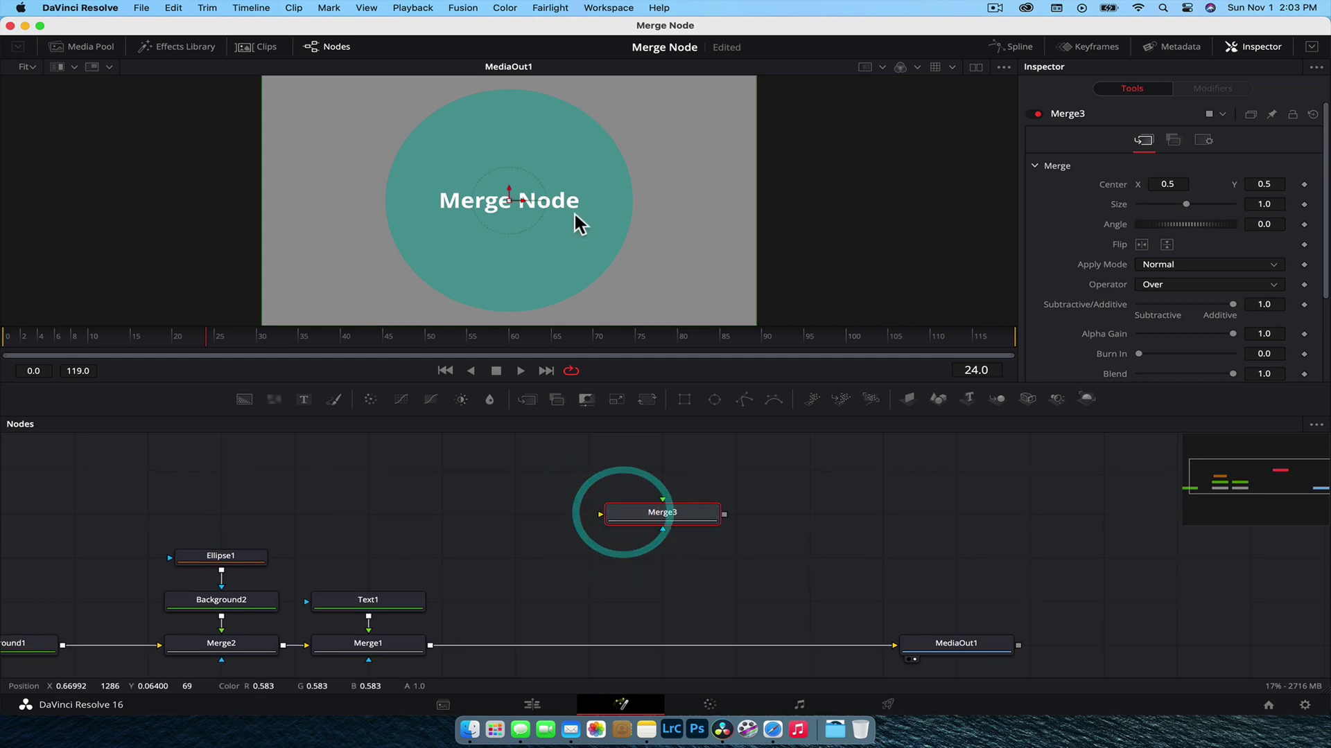
pyautogui.click(657, 509)
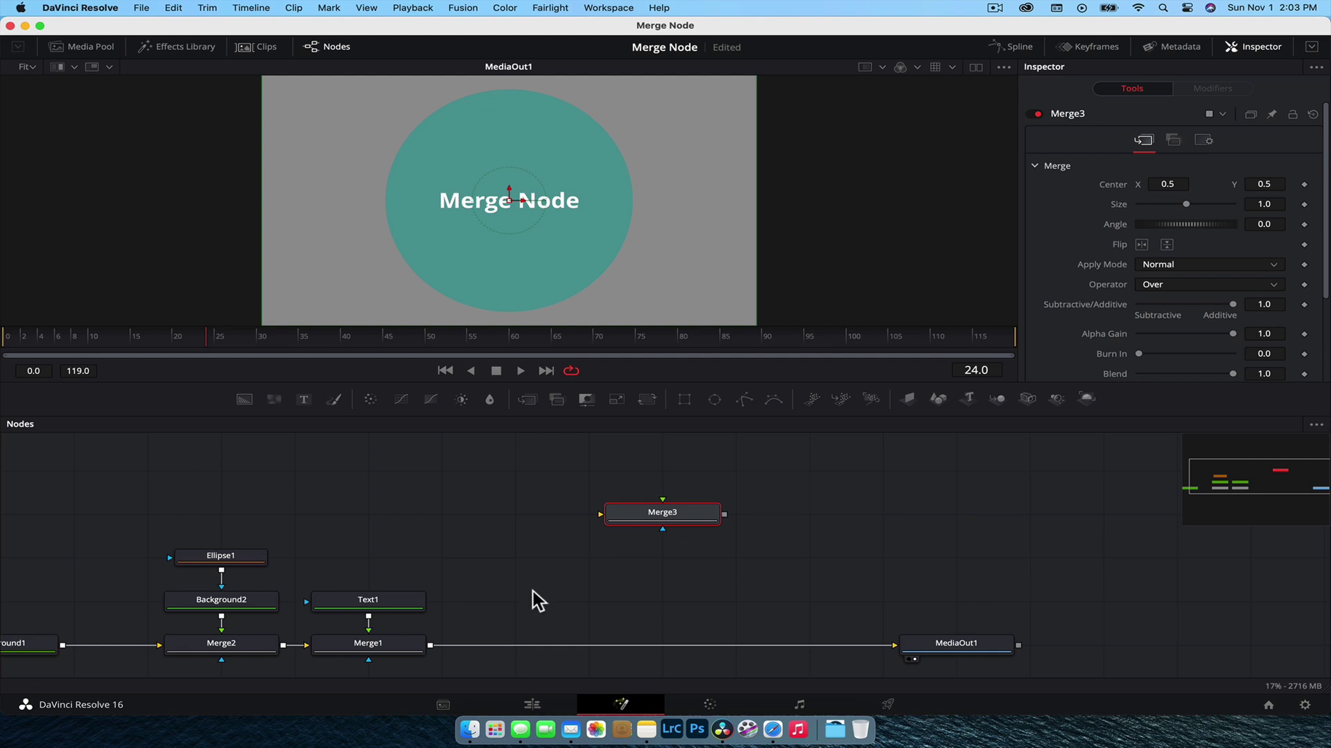
pyautogui.scroll(-3, 498, 585)
pyautogui.hscroll(-3, 498, 585)
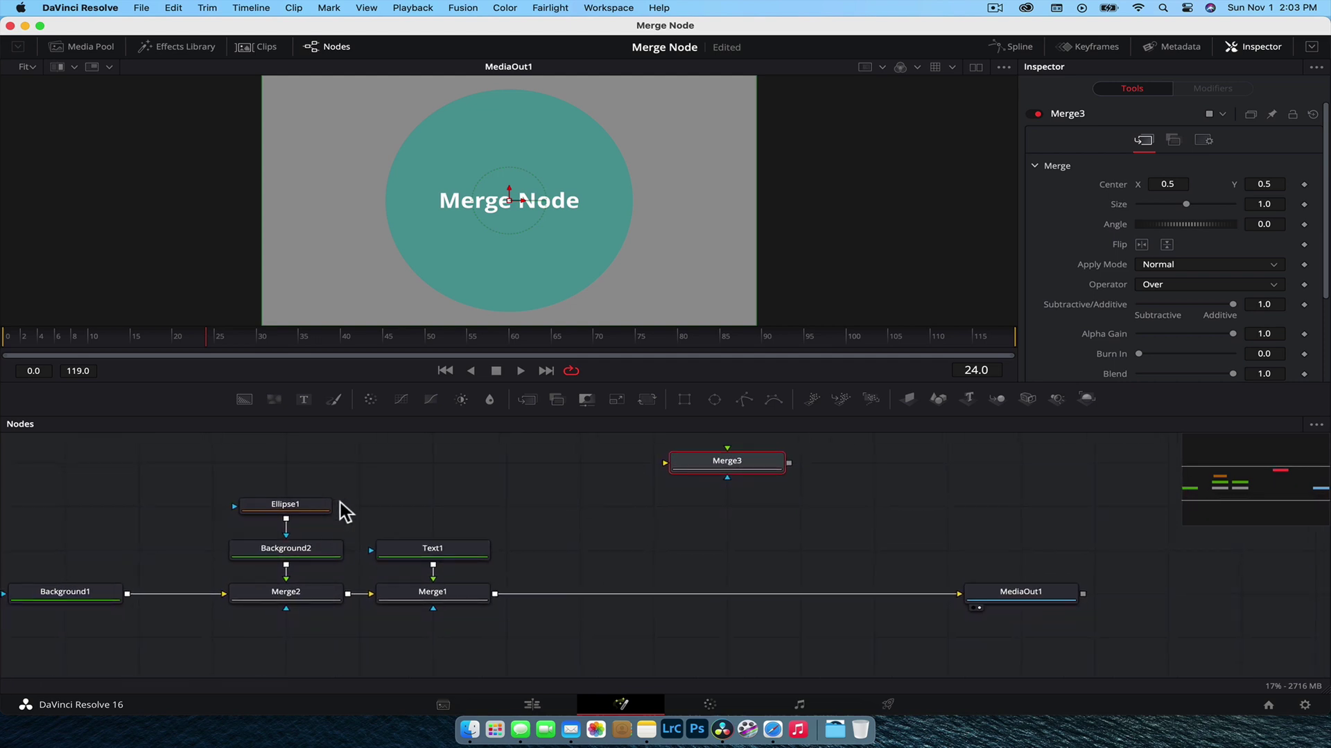
# - Check Ellipse1, then enlarge Text1's 'Merge Node' title to size about 0.2283
pyautogui.click(309, 509)
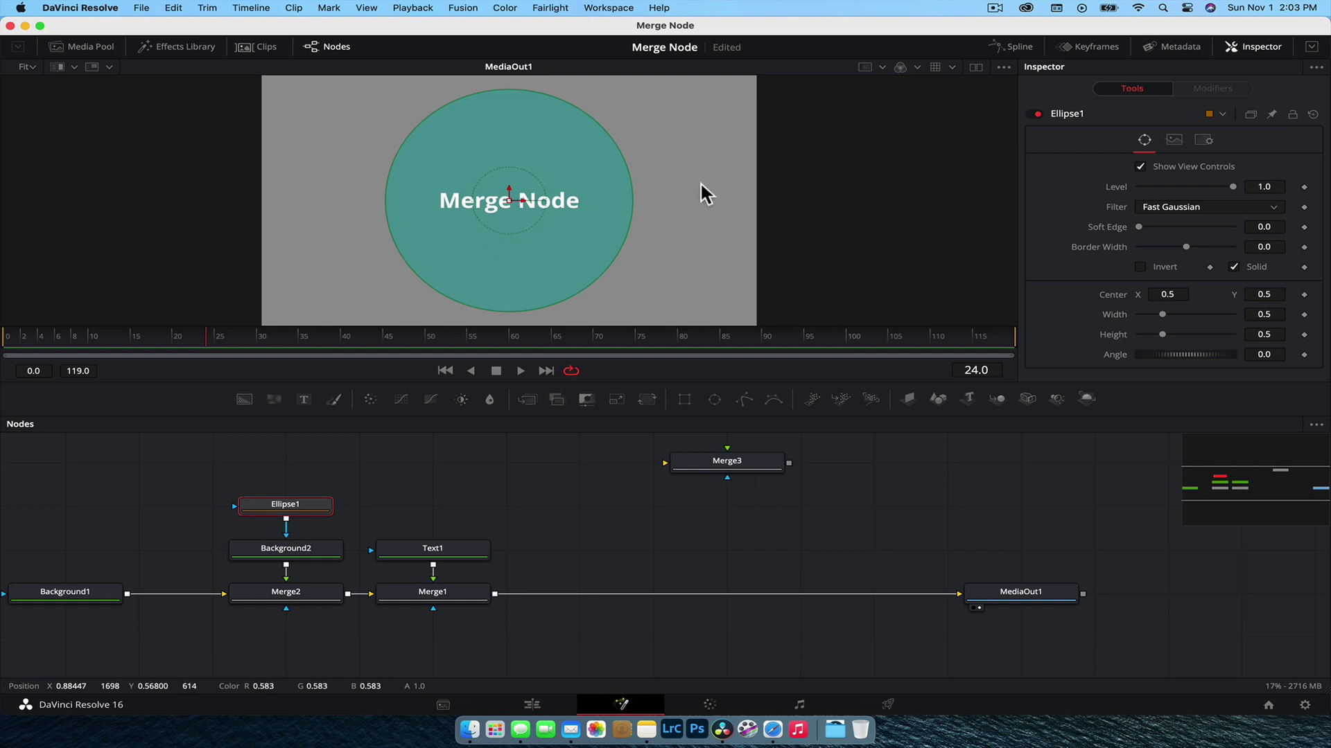
pyautogui.click(854, 192)
pyautogui.click(473, 549)
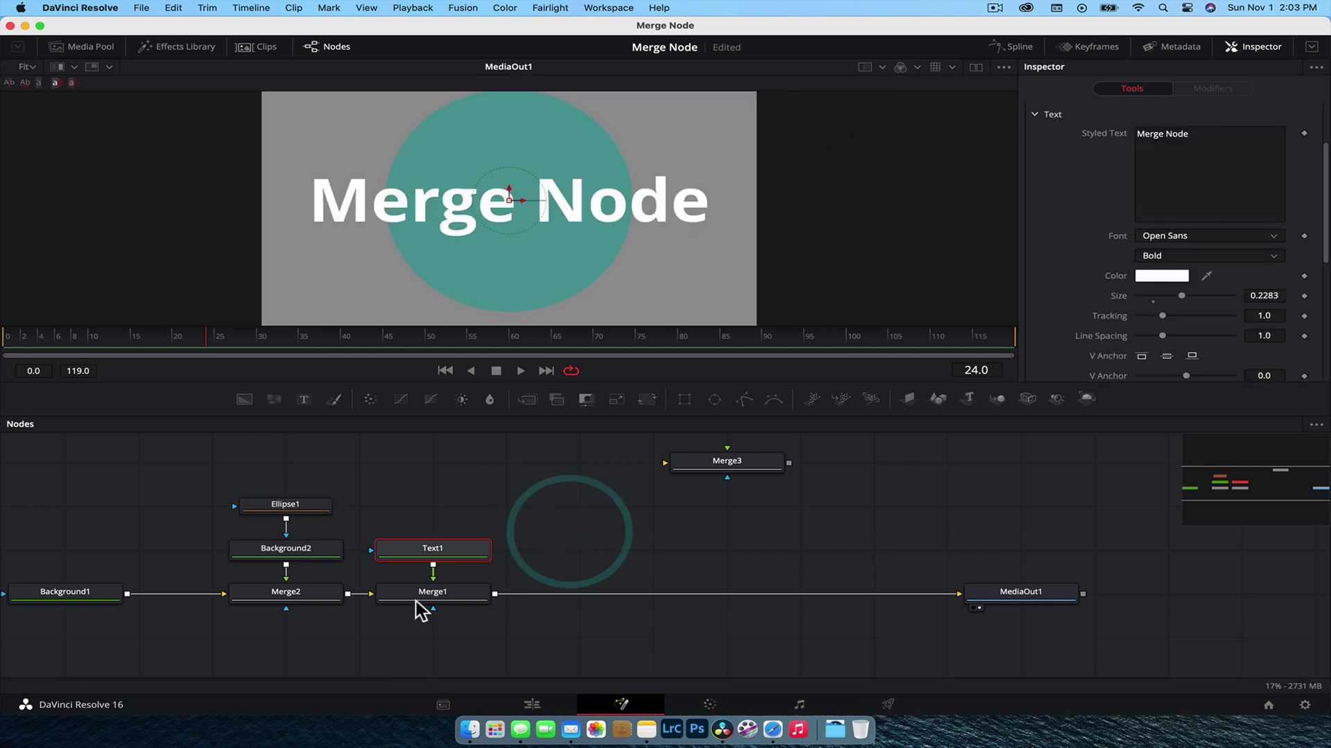
pyautogui.click(431, 597)
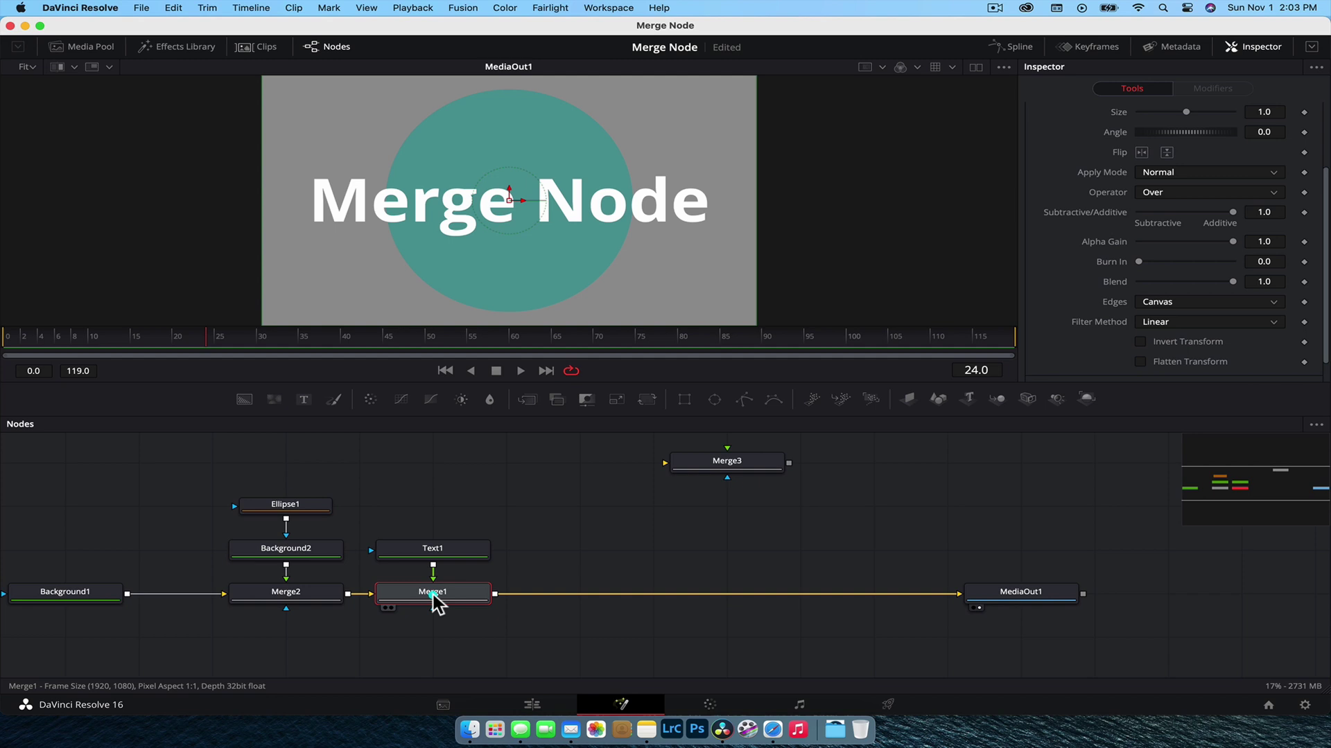
# - Swap Merge1's foreground and background inputs
pyautogui.rightClick(433, 601)
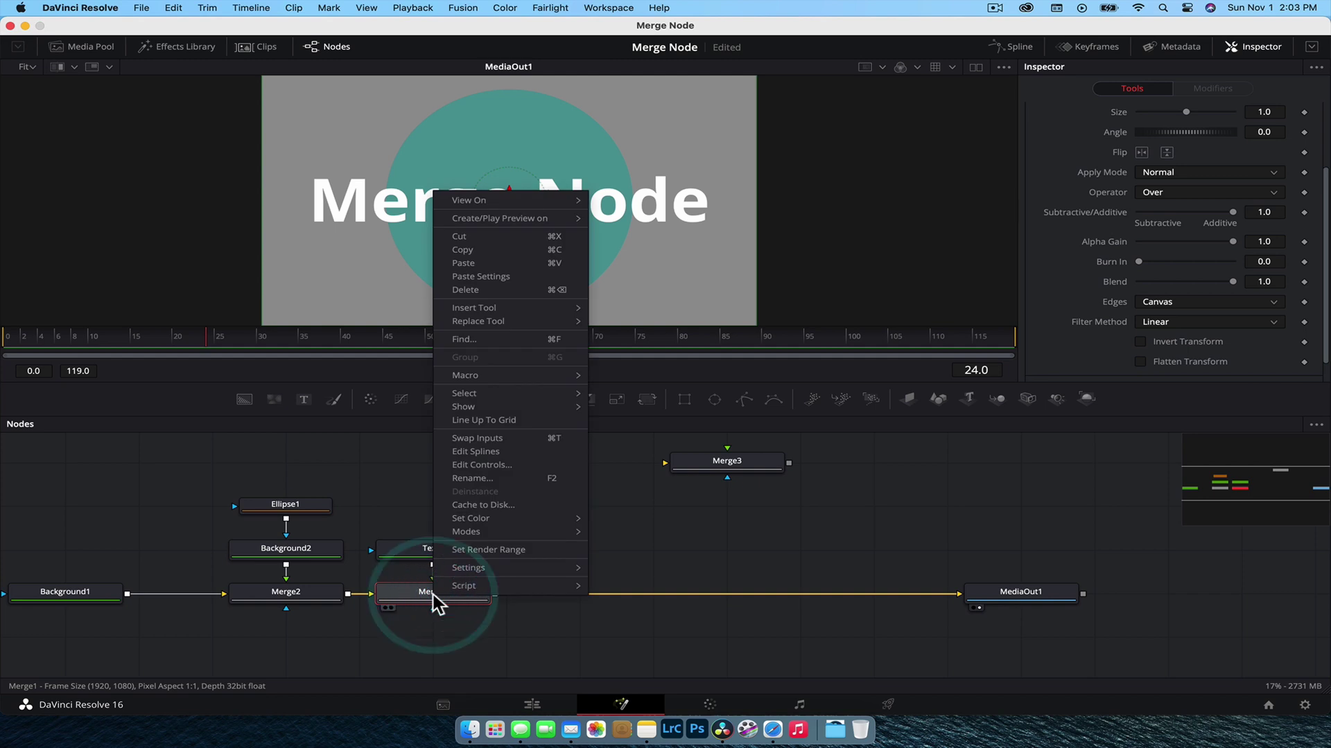
pyautogui.click(553, 439)
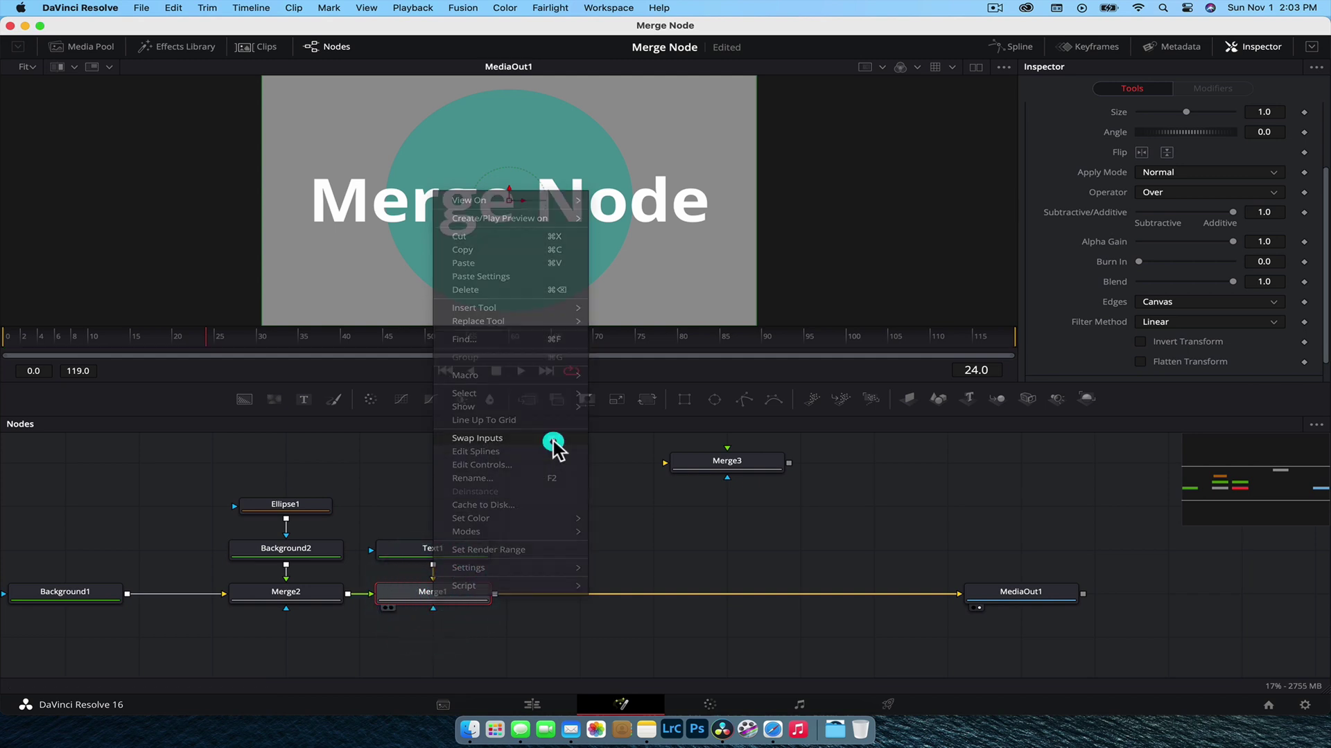
pyautogui.click(554, 541)
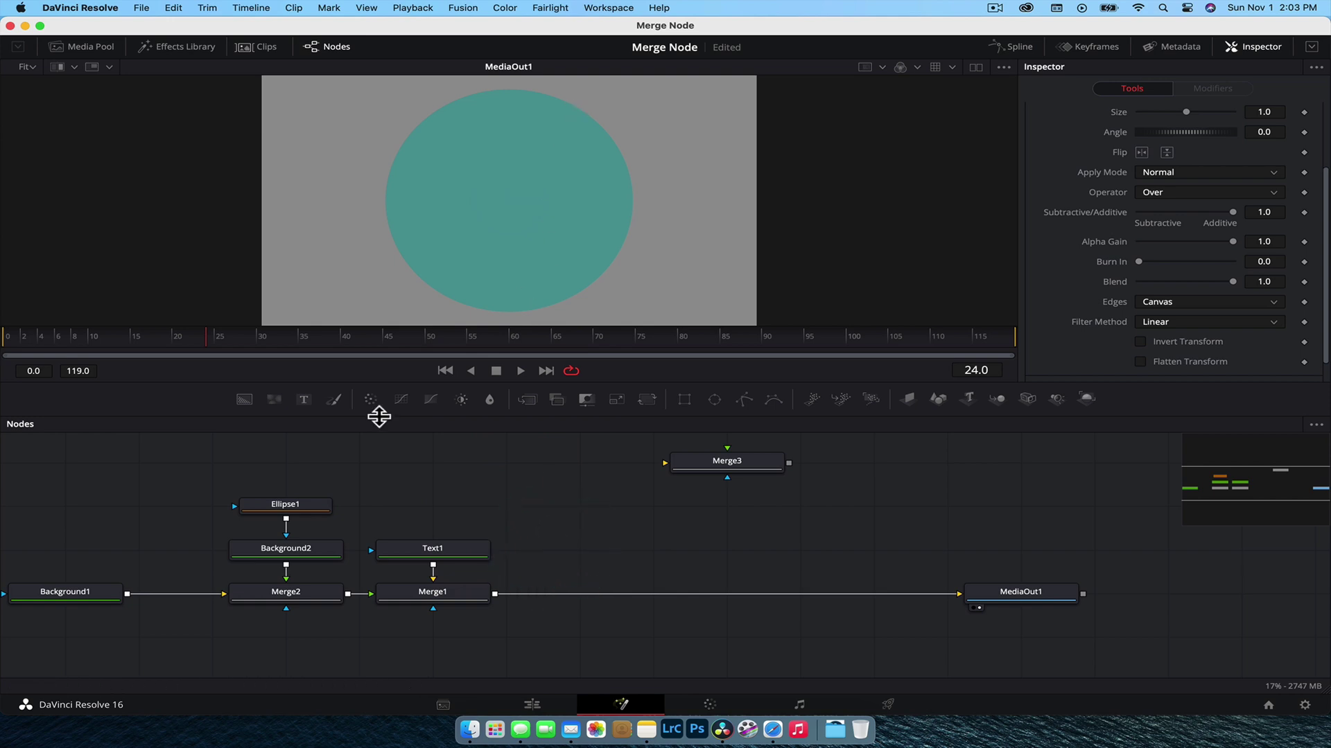
# - Set Ellipse1's width to 0.5, move Background1 right, and select Text1
pyautogui.click(318, 552)
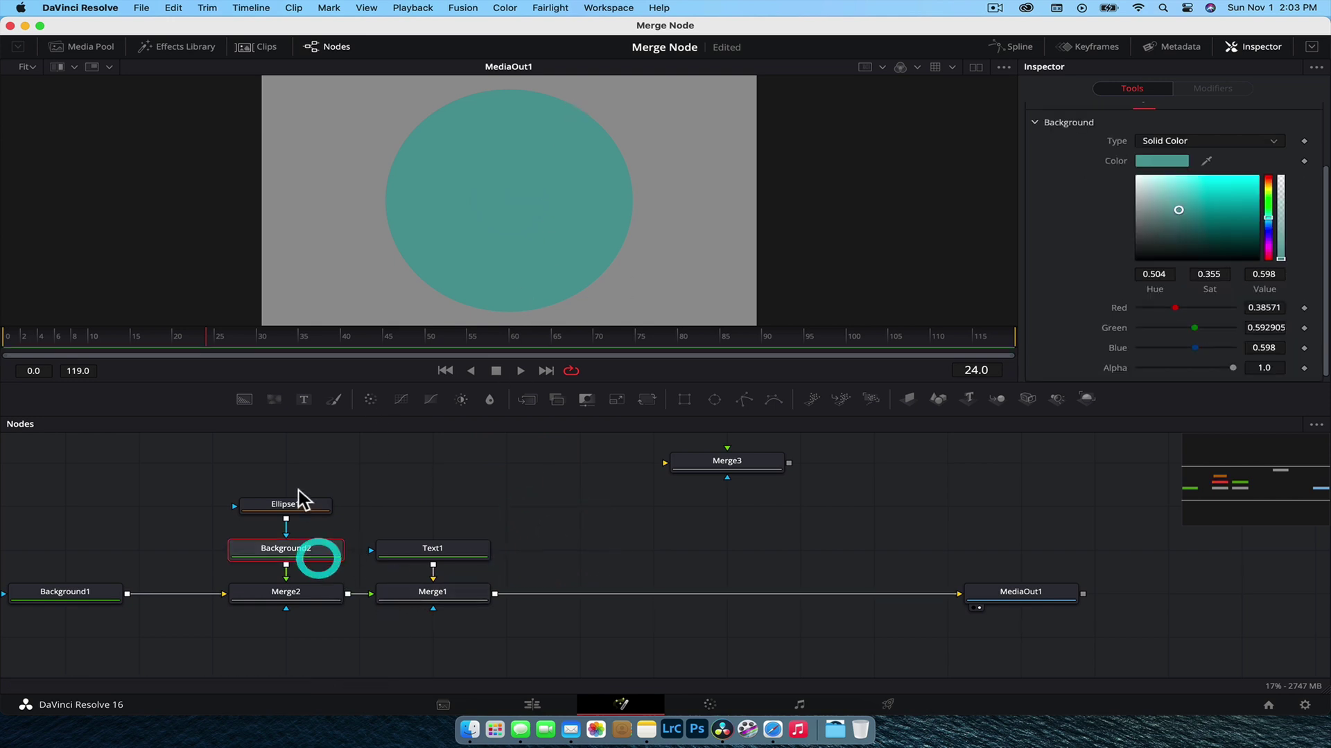
pyautogui.click(298, 506)
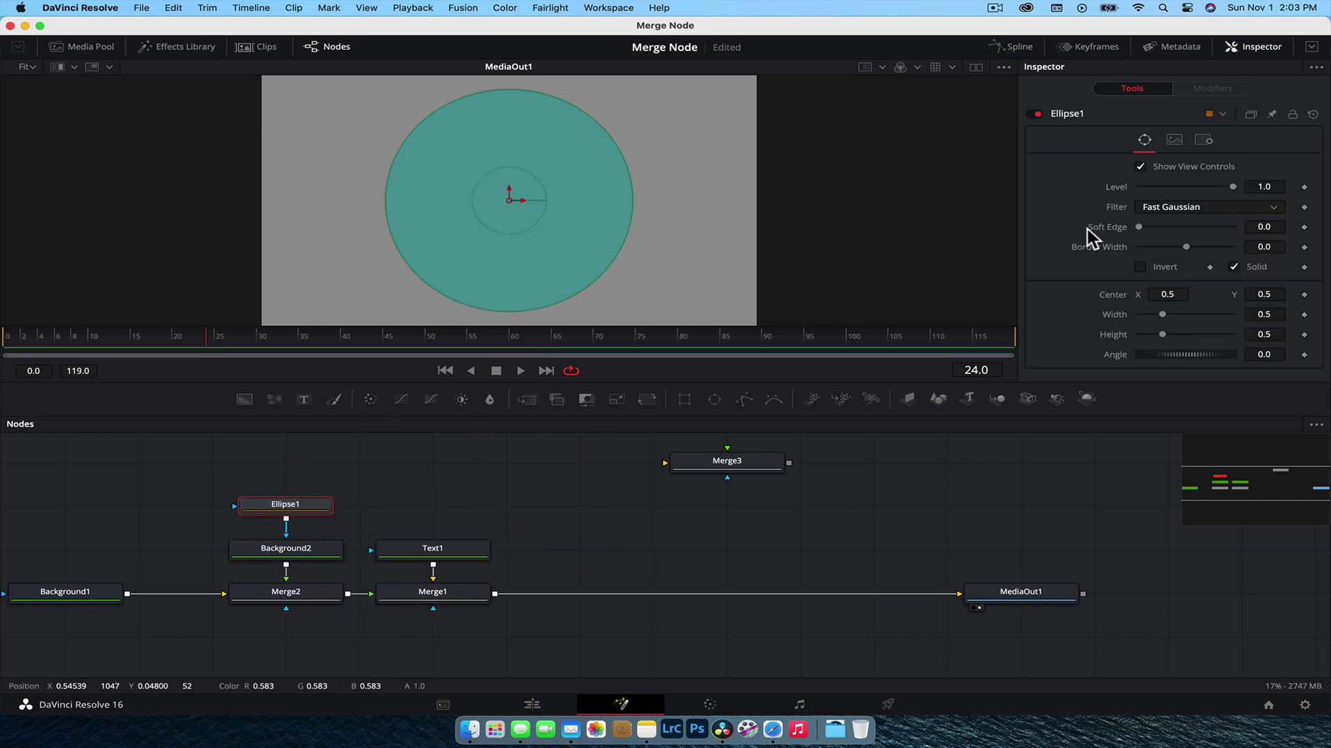
pyautogui.moveTo(1167, 324)
pyautogui.mouseDown()
pyautogui.moveTo(1137, 321)
pyautogui.moveTo(1167, 321)
pyautogui.mouseUp()
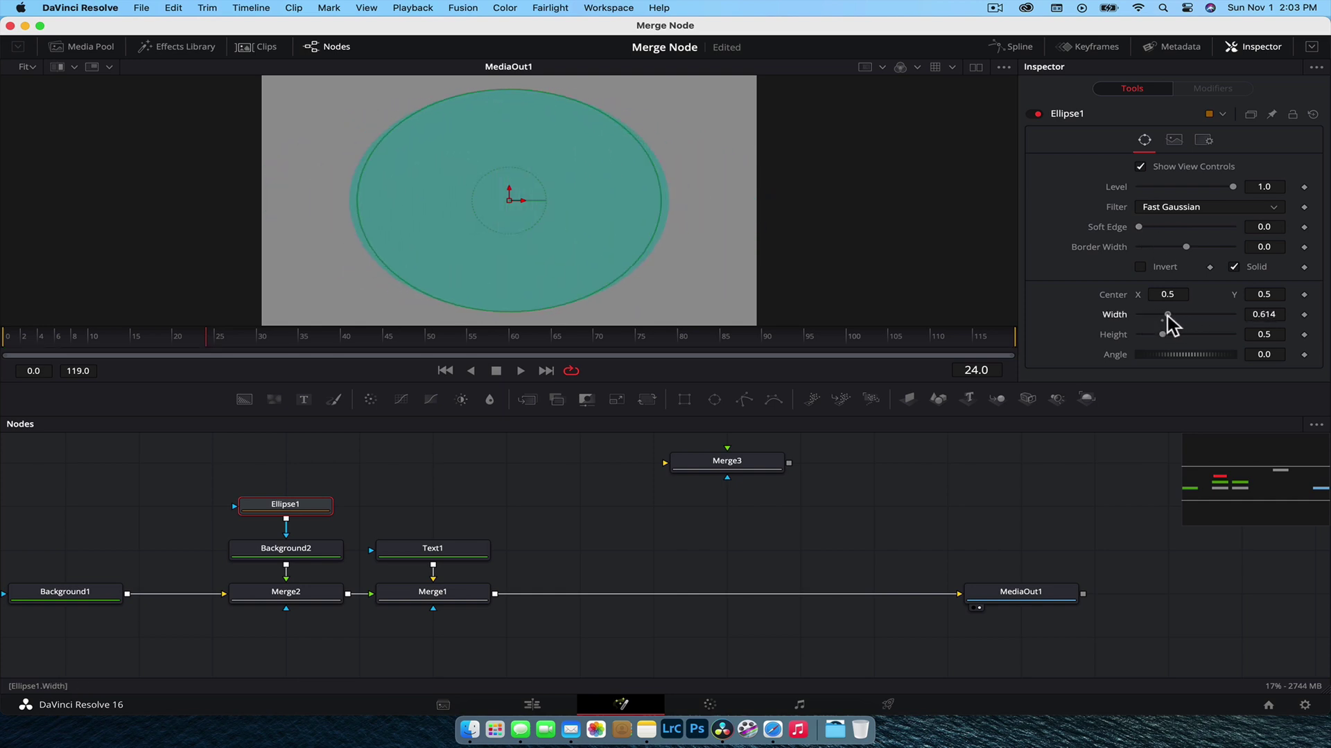
pyautogui.click(609, 575)
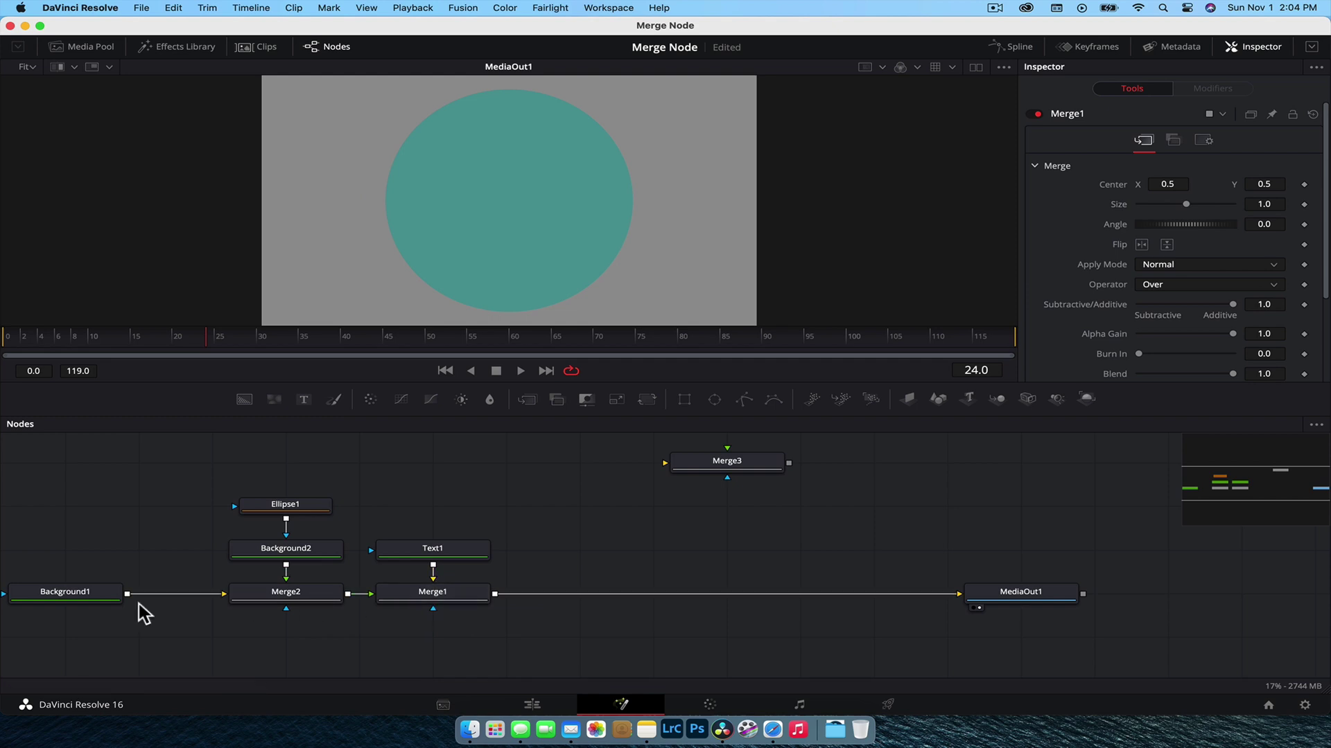
pyautogui.moveTo(89, 598); pyautogui.dragTo(158, 595)
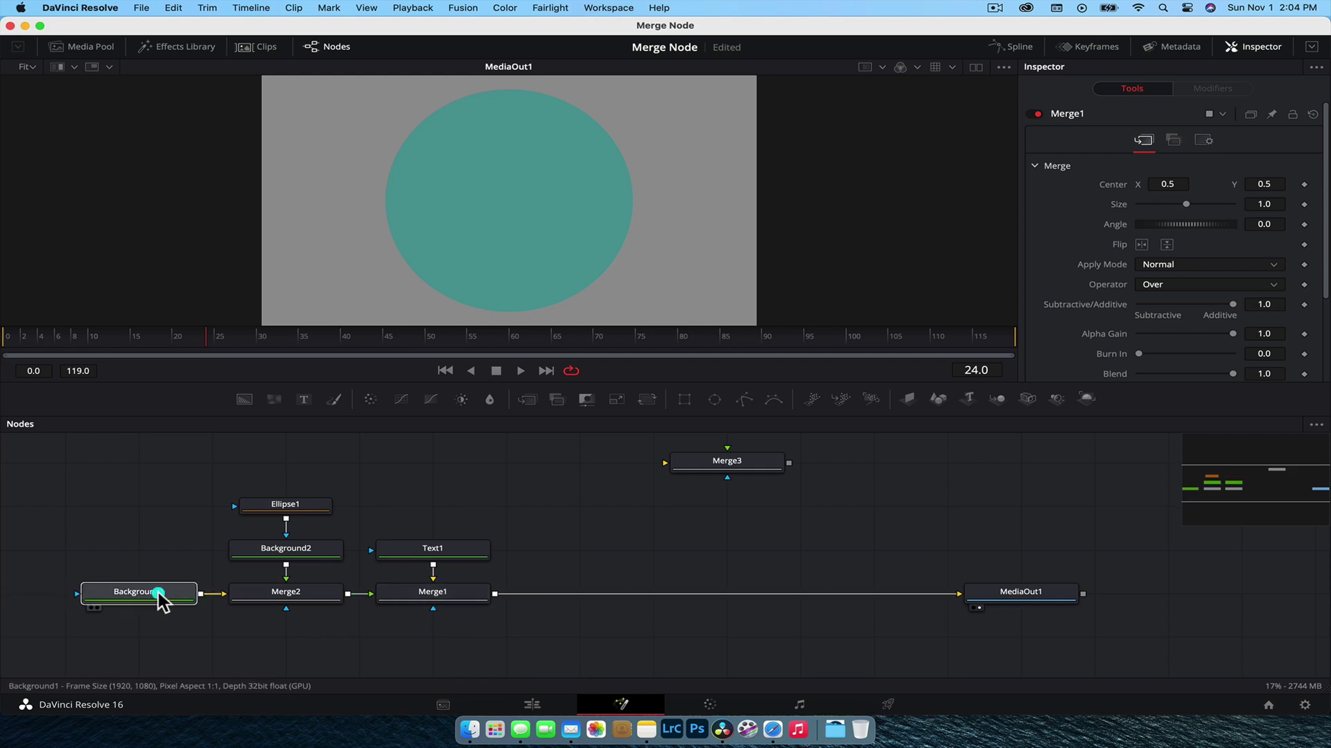
pyautogui.click(298, 508)
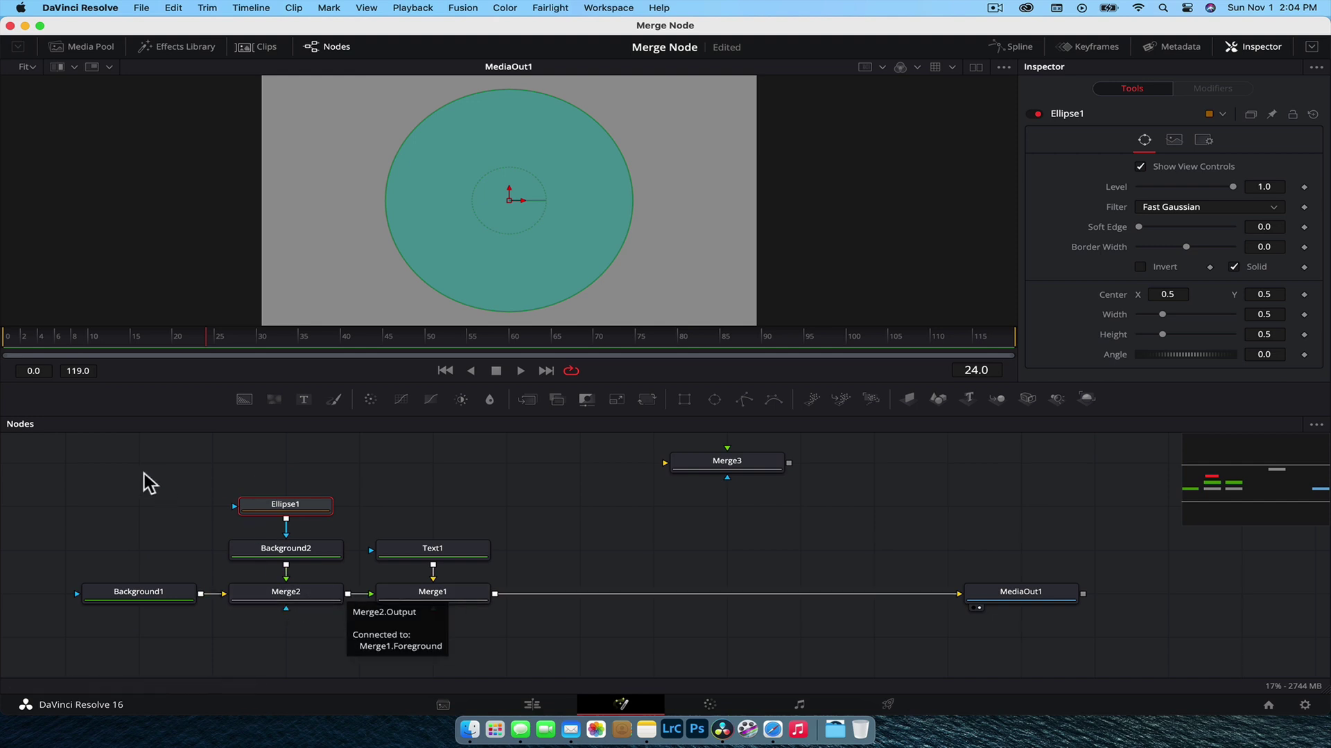
pyautogui.moveTo(143, 478); pyautogui.dragTo(322, 617)
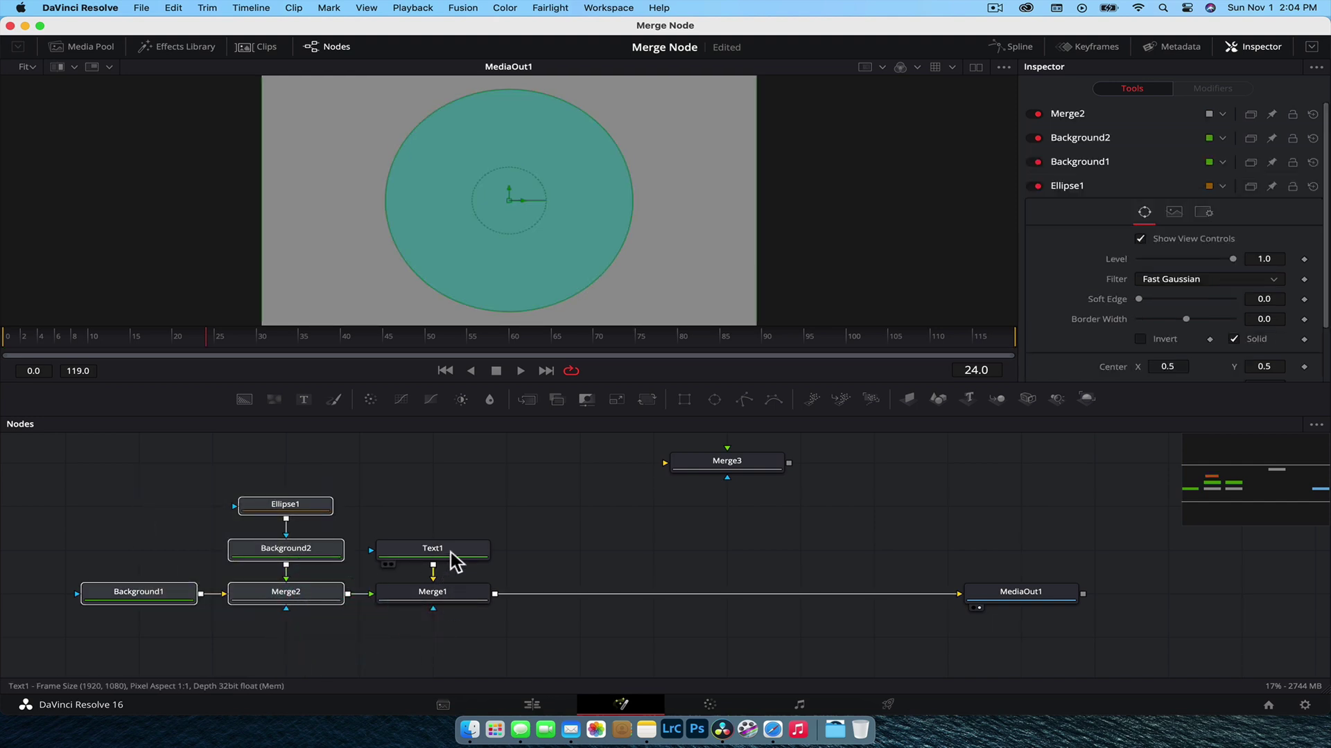
pyautogui.click(451, 552)
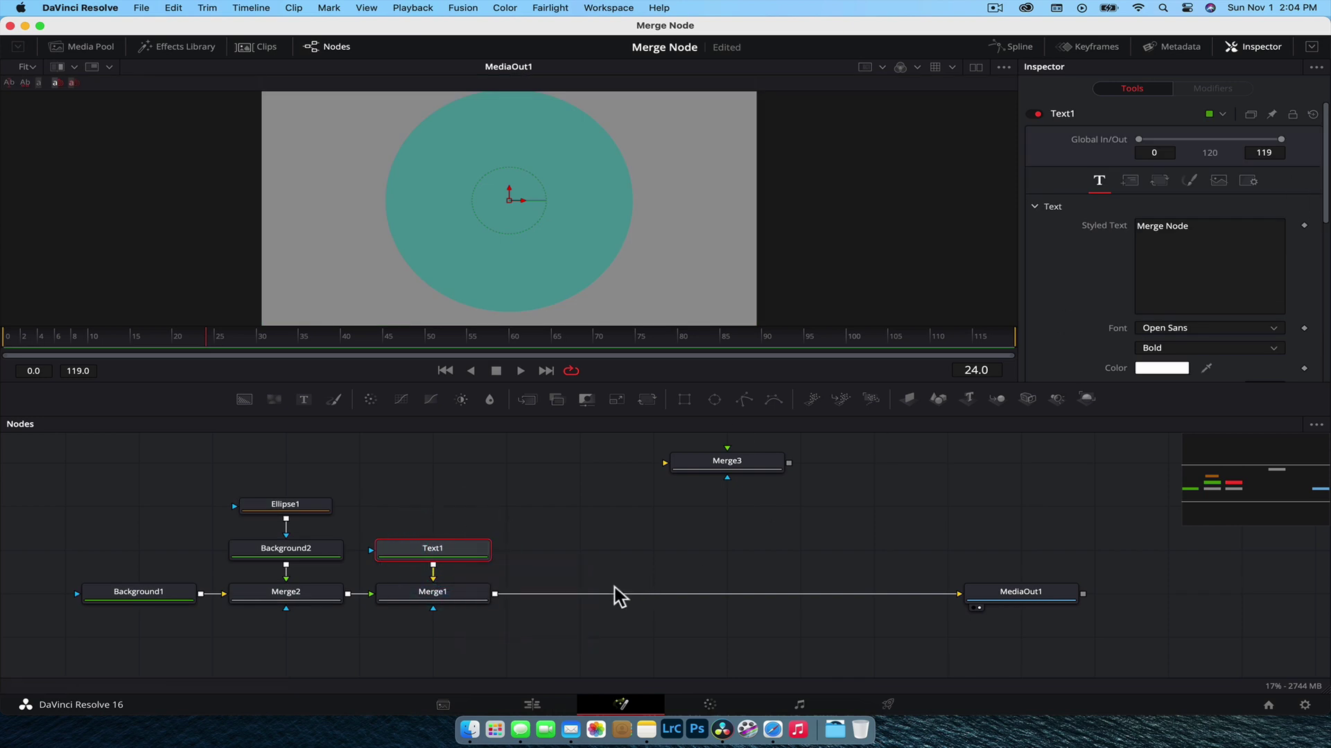
# - Delete the unused Merge3 node and add a new empty Text+ node, Text2
pyautogui.click(447, 594)
pyautogui.click(584, 544)
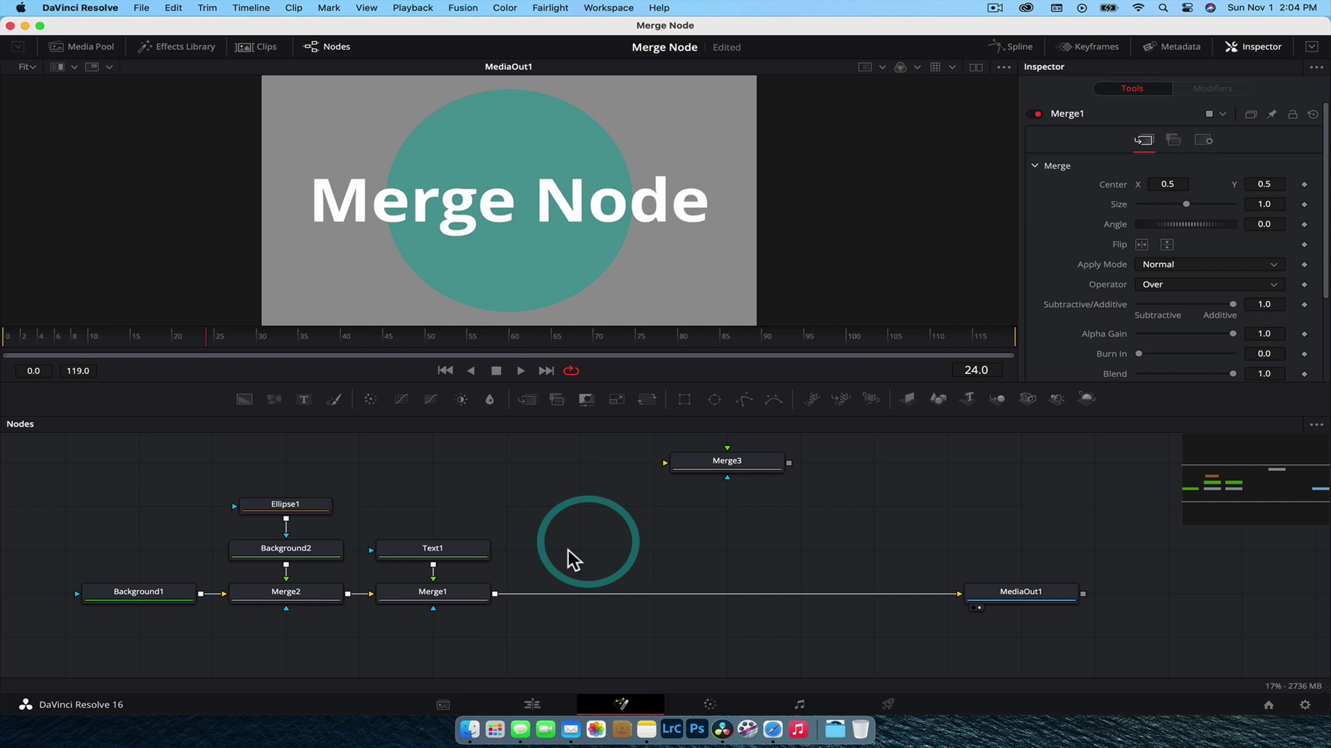
pyautogui.click(738, 467)
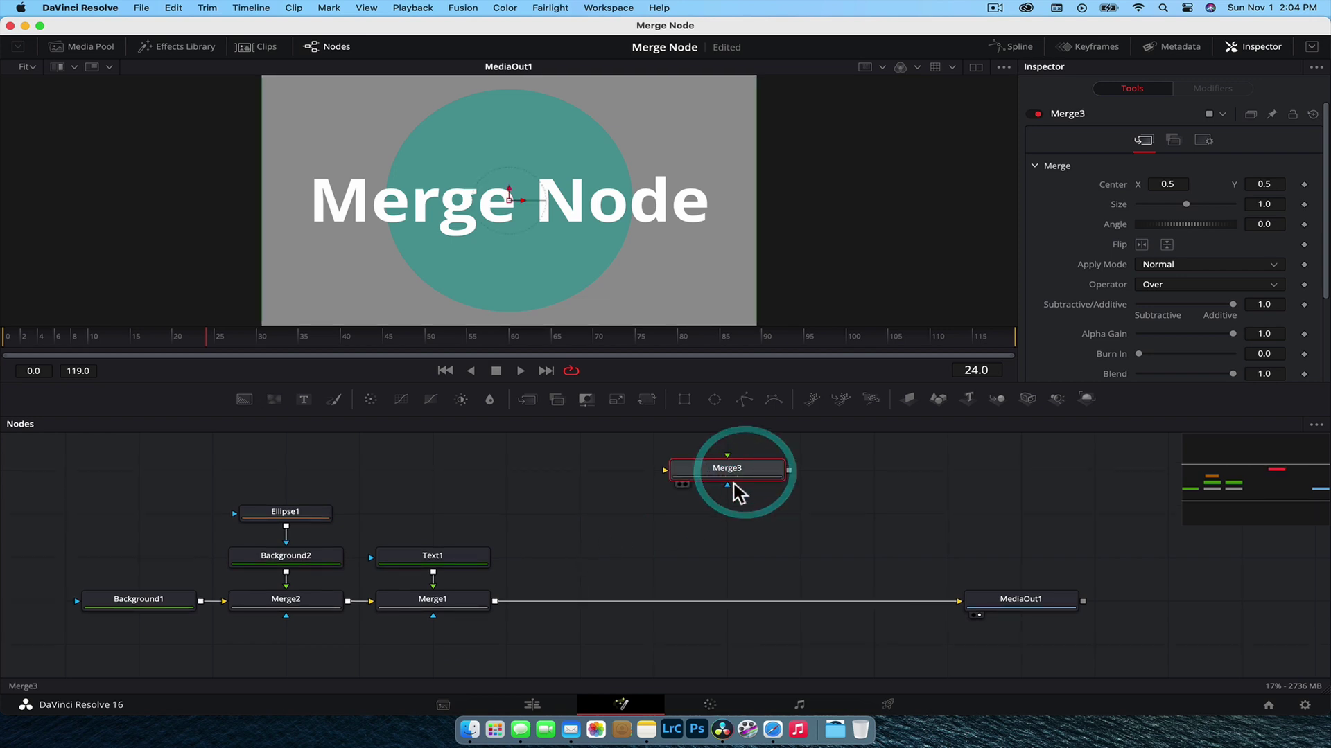
pyautogui.press('Delete')
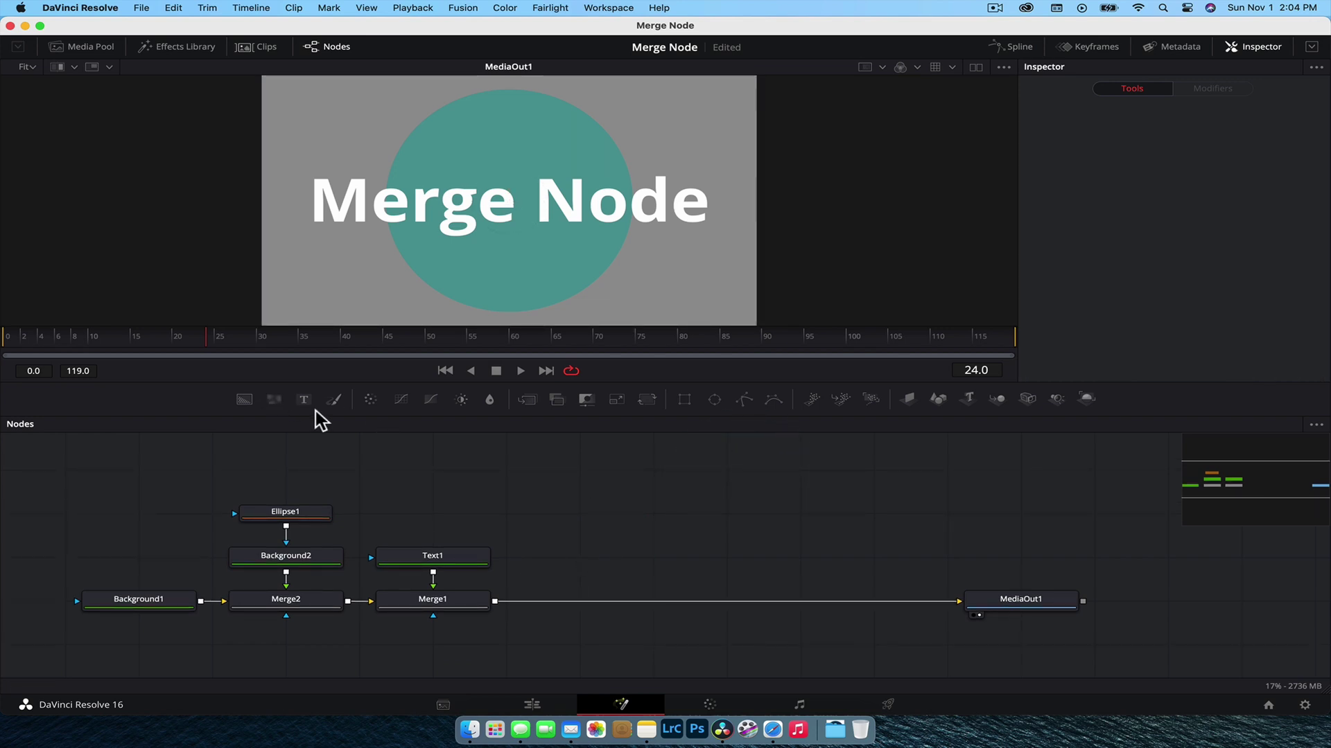
pyautogui.moveTo(303, 400); pyautogui.dragTo(594, 271)
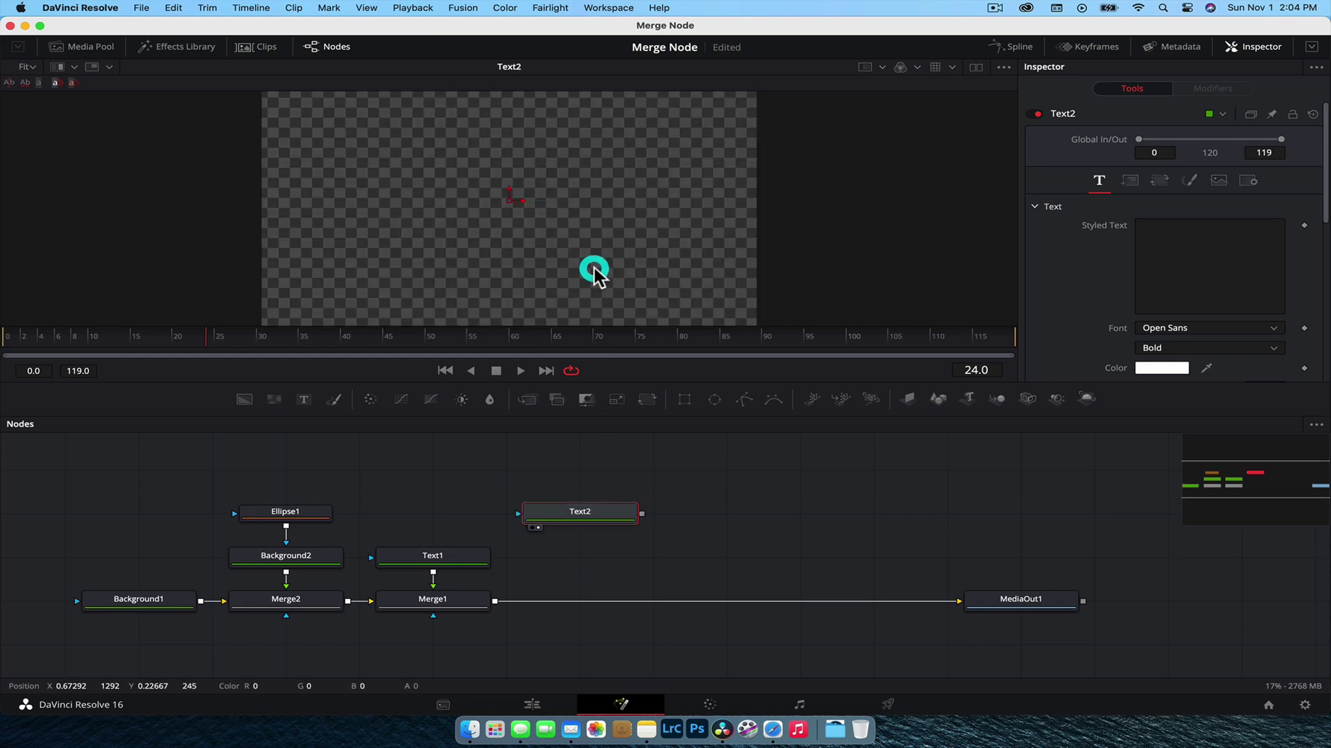
# - Make Text2 read 'EXAMPLE' at size 0.1551 and move the node right
pyautogui.click(1239, 294)
pyautogui.write('EX')
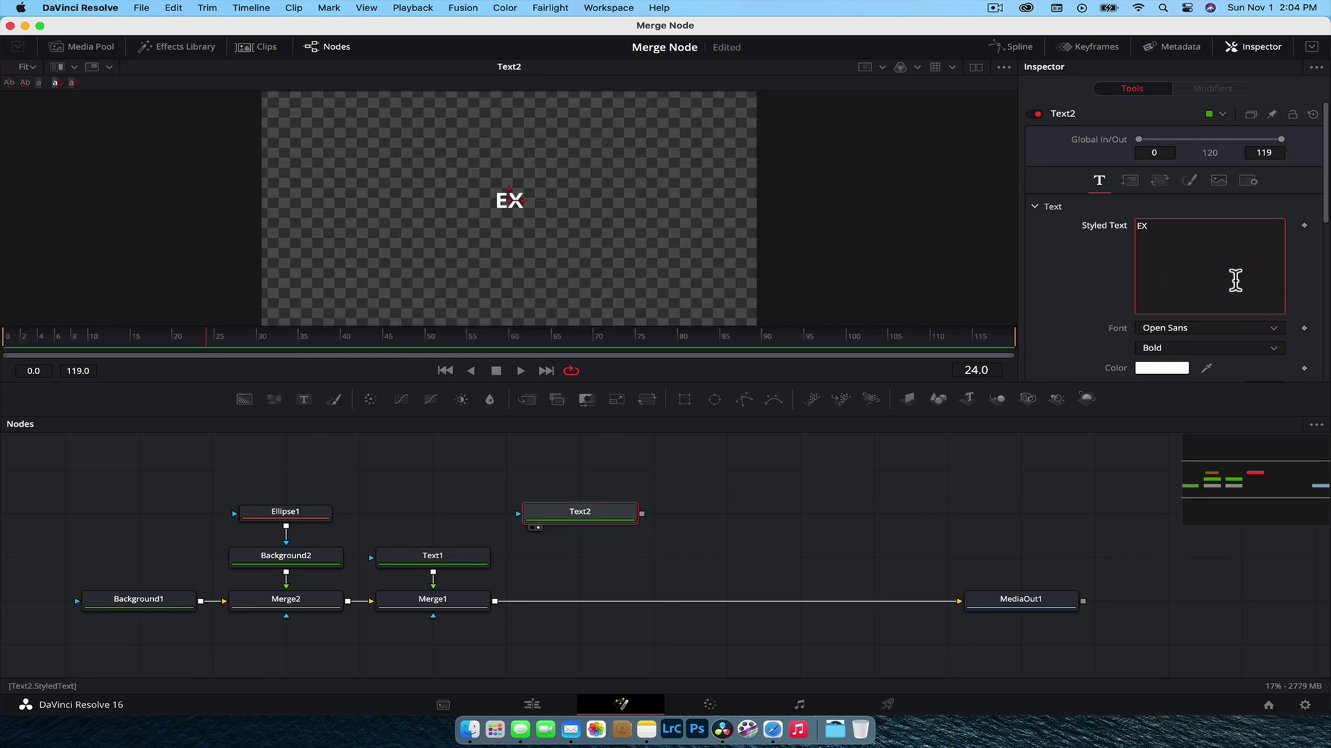
pyautogui.write('AMPLE')
pyautogui.scroll(-2, 1227, 288)
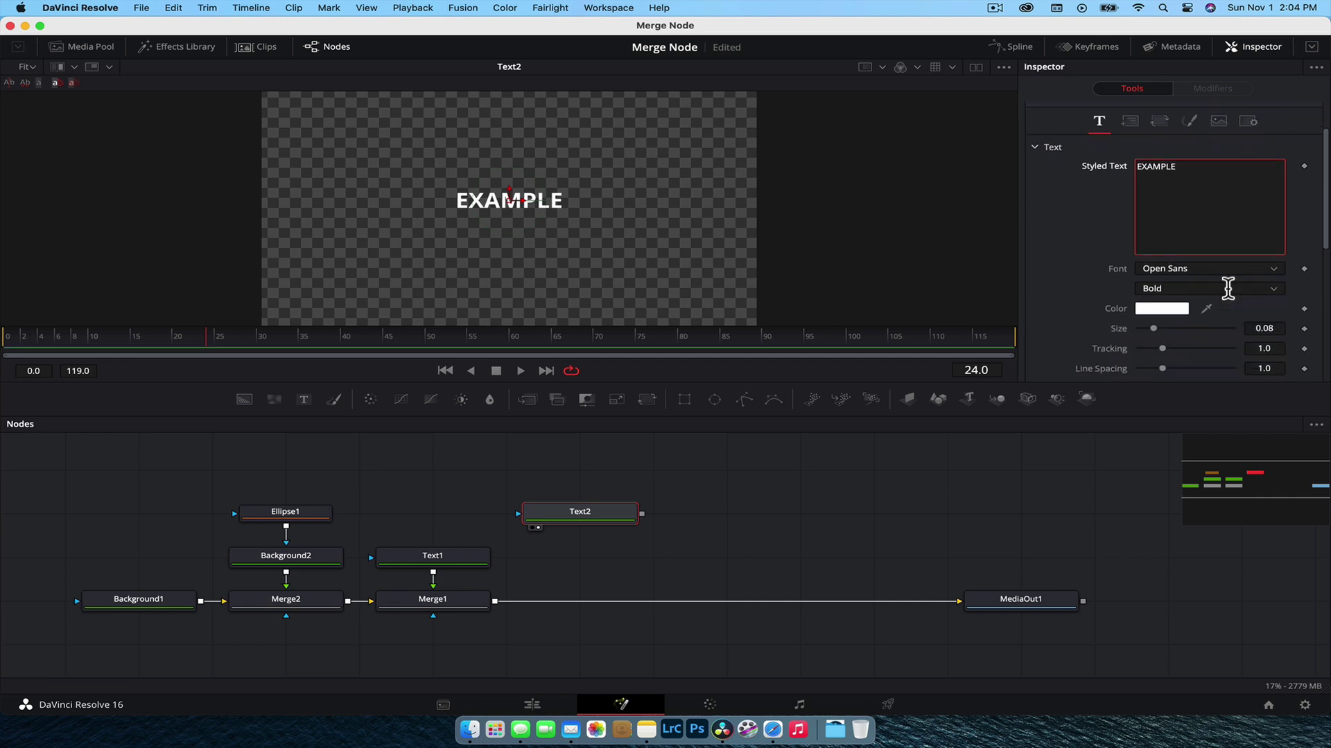
pyautogui.moveTo(1264, 328); pyautogui.dragTo(1296, 328)
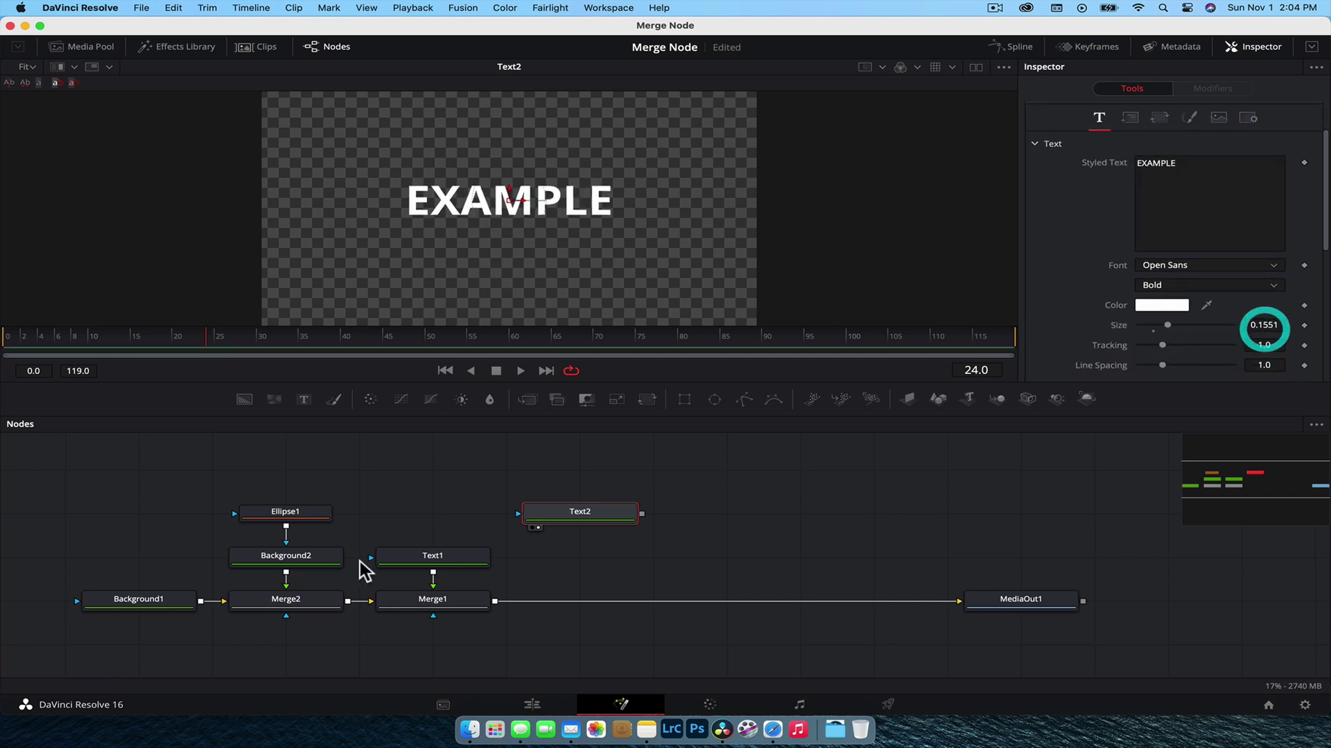
pyautogui.moveTo(614, 521)
pyautogui.mouseDown()
pyautogui.moveTo(716, 517)
pyautogui.moveTo(589, 523)
pyautogui.moveTo(683, 514)
pyautogui.moveTo(624, 513)
pyautogui.mouseUp()
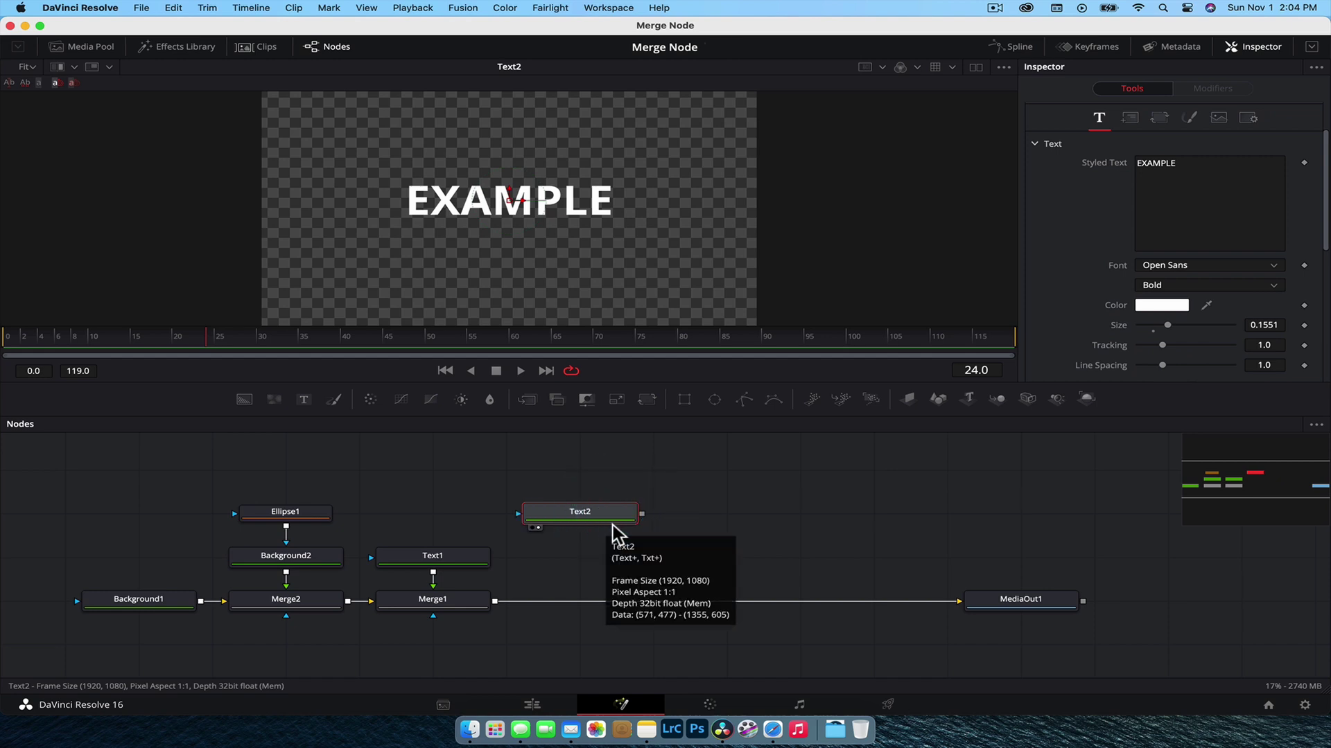
# - Rearrange the nodes and merge Text2 over Background1 through a new Merge3
pyautogui.moveTo(642, 512); pyautogui.dragTo(690, 521)
pyautogui.moveTo(584, 509); pyautogui.dragTo(518, 480)
pyautogui.moveTo(139, 608)
pyautogui.mouseDown()
pyautogui.moveTo(93, 604)
pyautogui.moveTo(125, 609)
pyautogui.mouseUp()
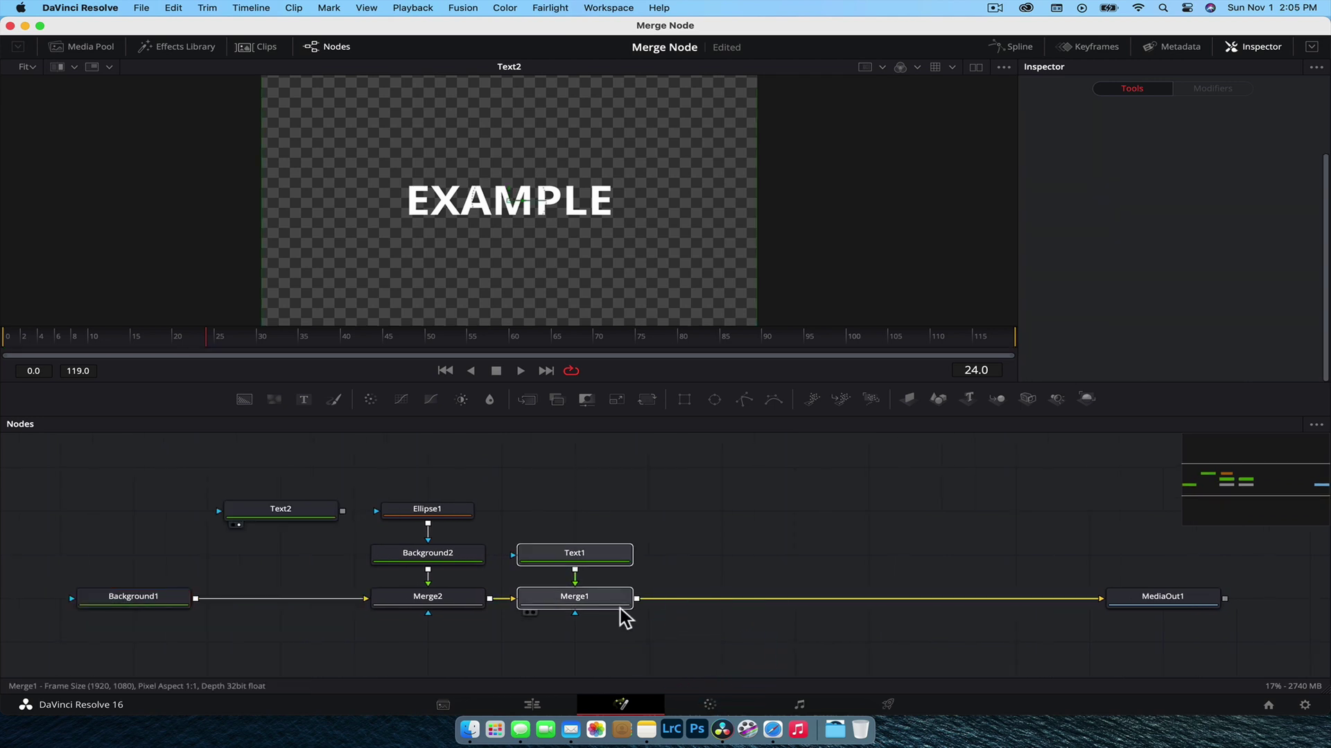
pyautogui.moveTo(623, 617); pyautogui.dragTo(692, 596)
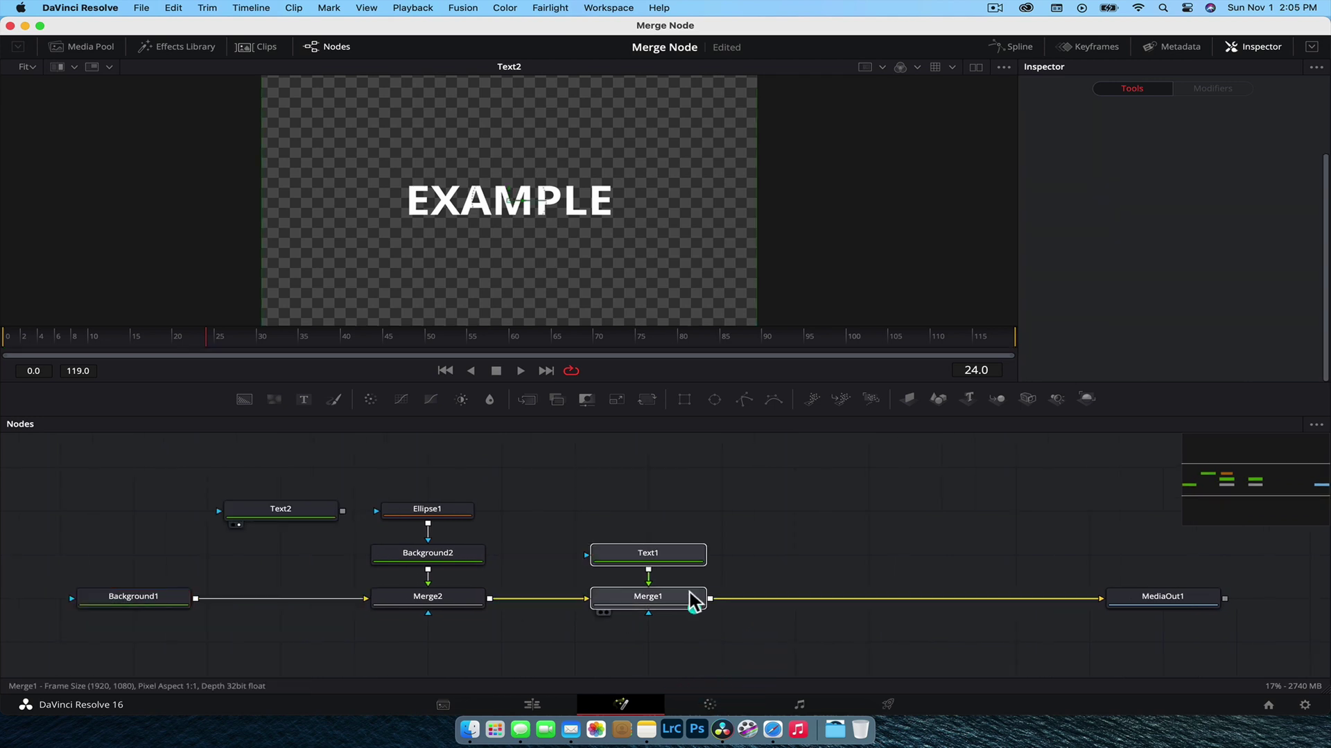
pyautogui.click(648, 514)
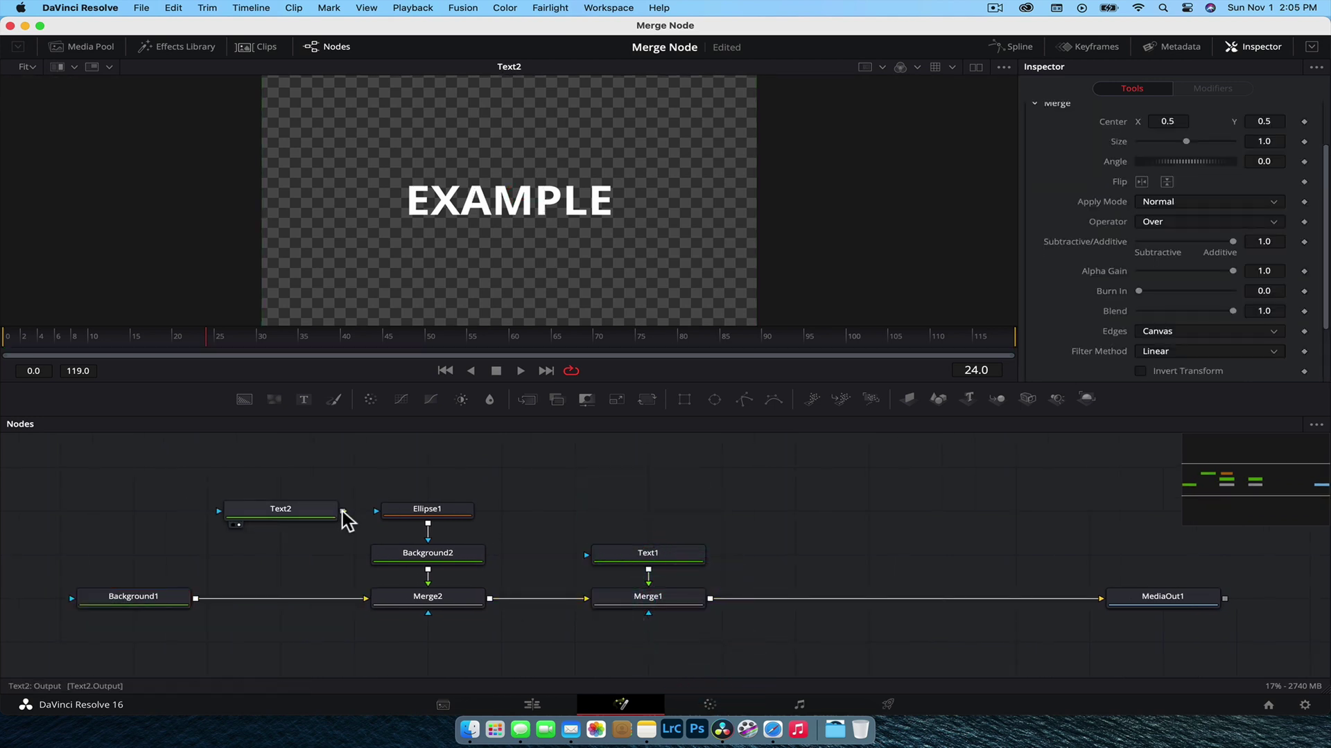
pyautogui.moveTo(342, 511); pyautogui.dragTo(197, 598)
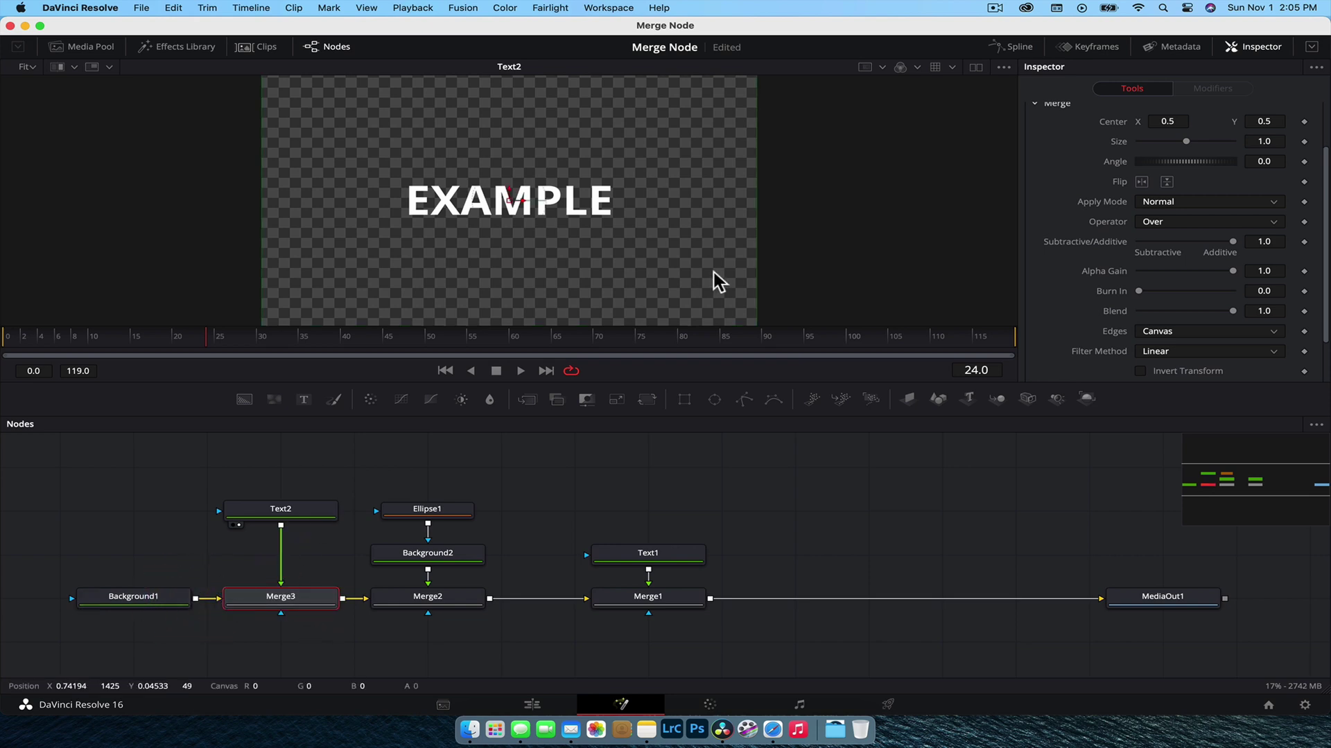
# - View MediaOut1, set Text2's size to 0.252, and move EXAMPLE below the title
pyautogui.moveTo(1140, 594); pyautogui.dragTo(716, 239)
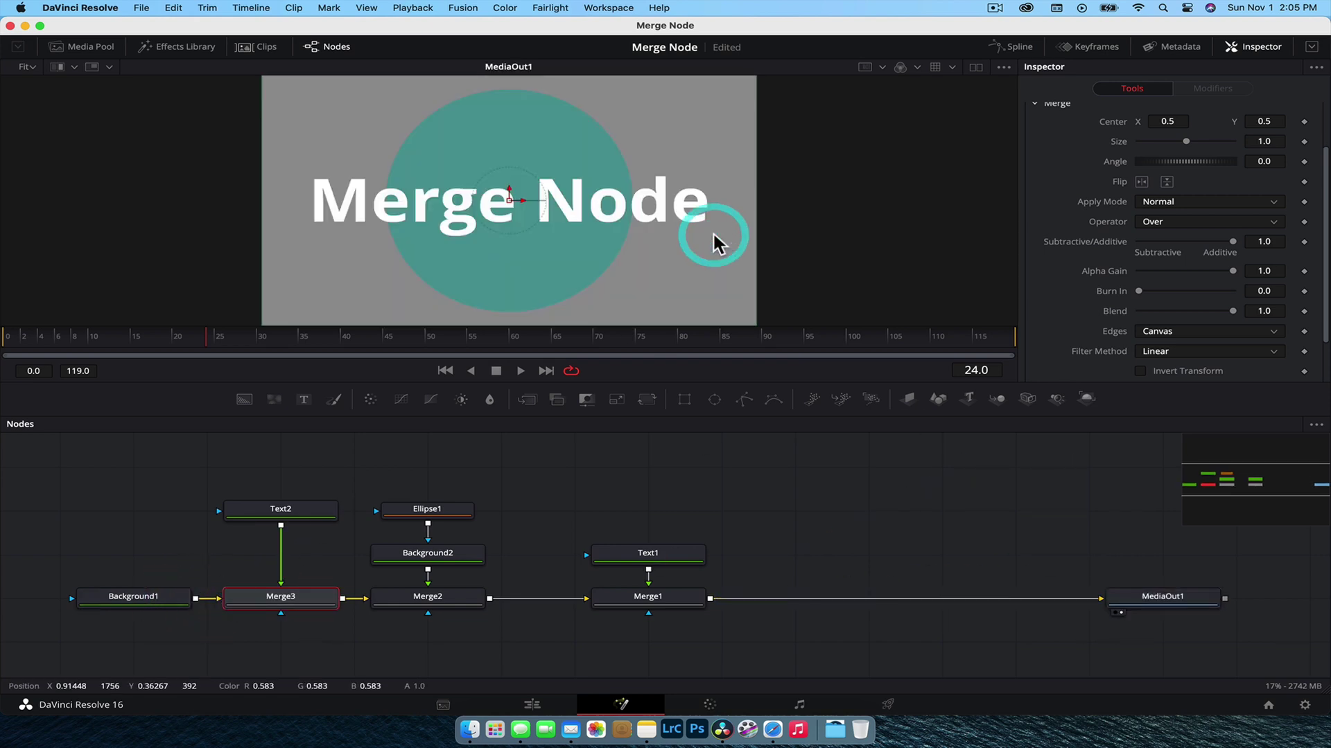
pyautogui.click(314, 513)
pyautogui.moveTo(1168, 325); pyautogui.dragTo(1186, 325)
pyautogui.scroll(-5, 1178, 291)
pyautogui.moveTo(509, 201); pyautogui.dragTo(510, 282)
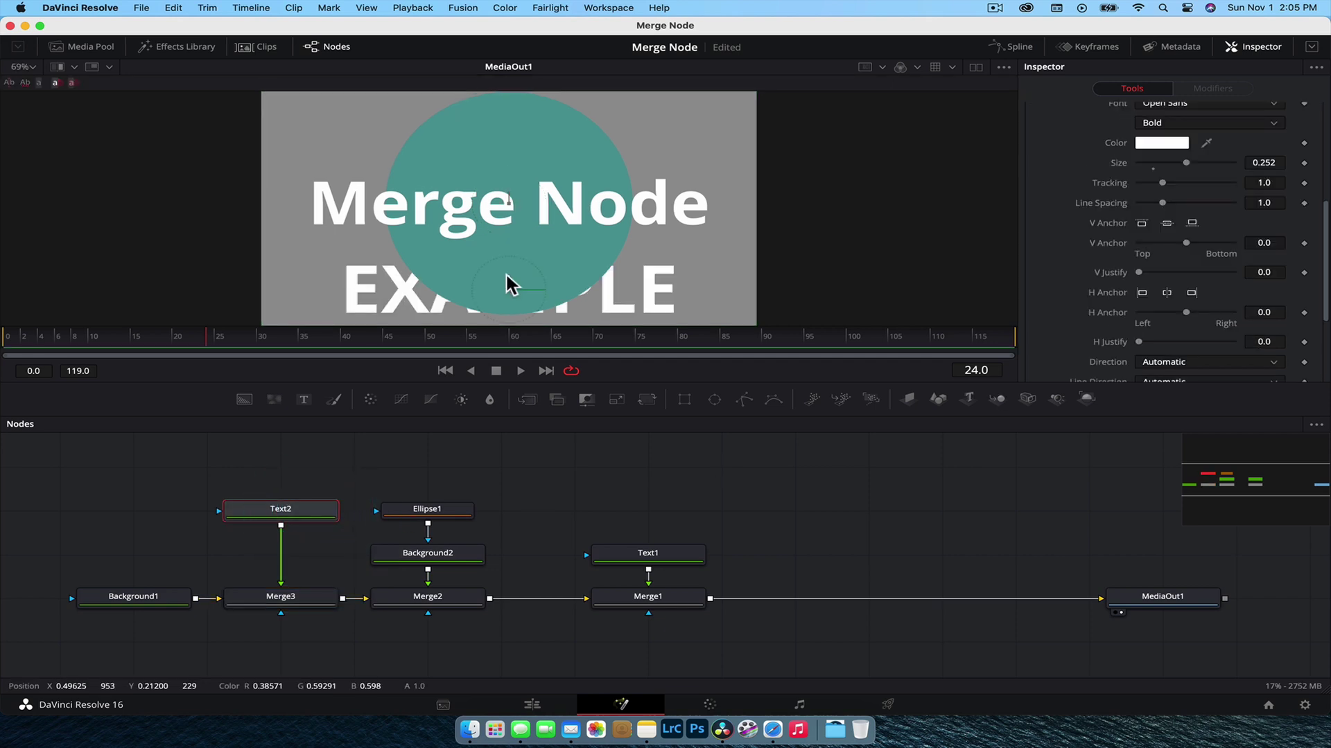
pyautogui.scroll(-2, 511, 282)
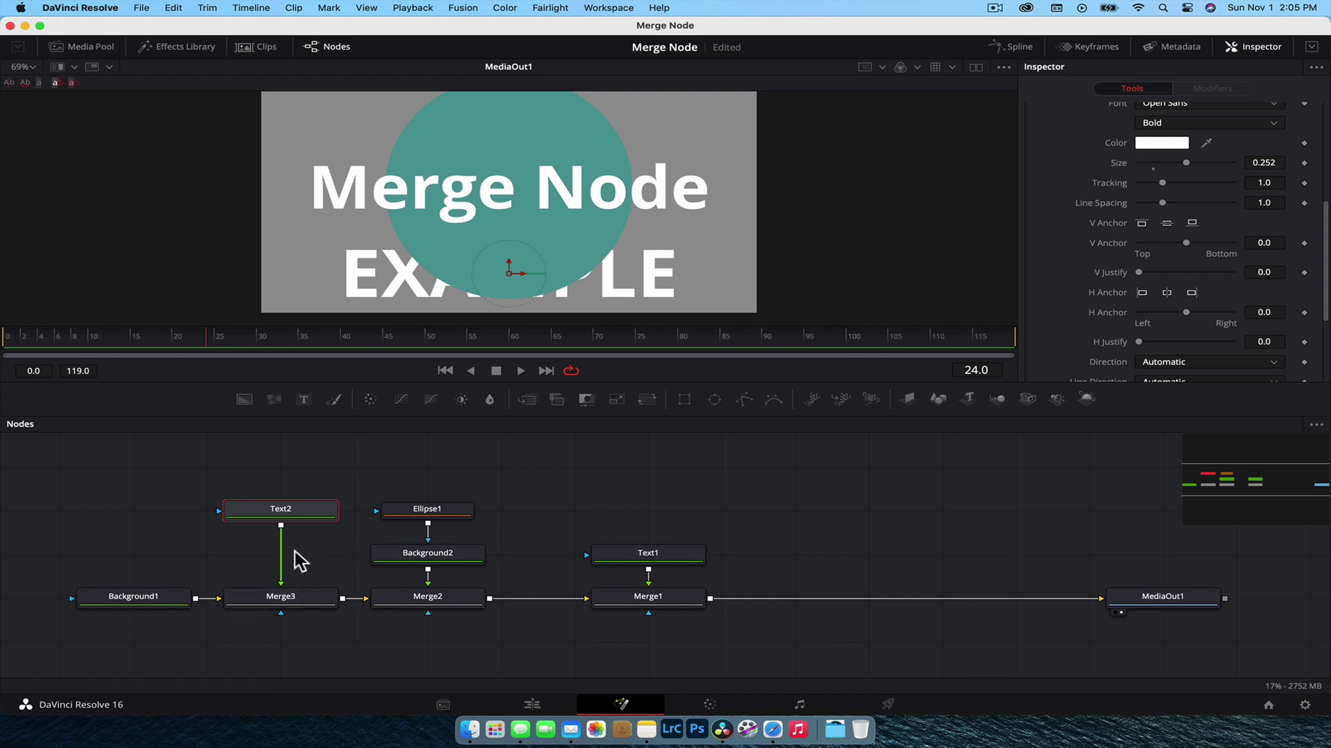
pyautogui.moveTo(313, 518); pyautogui.dragTo(318, 575)
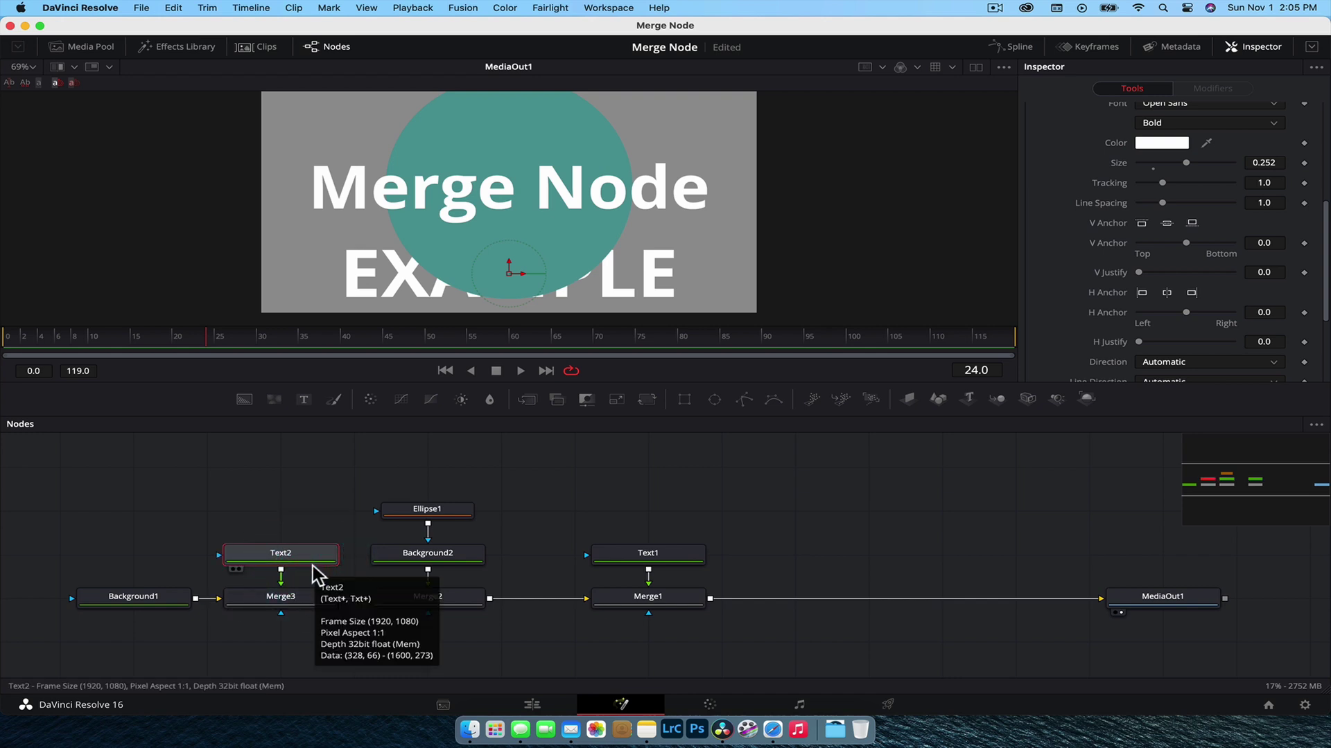
pyautogui.hscroll(5, 844, 523)
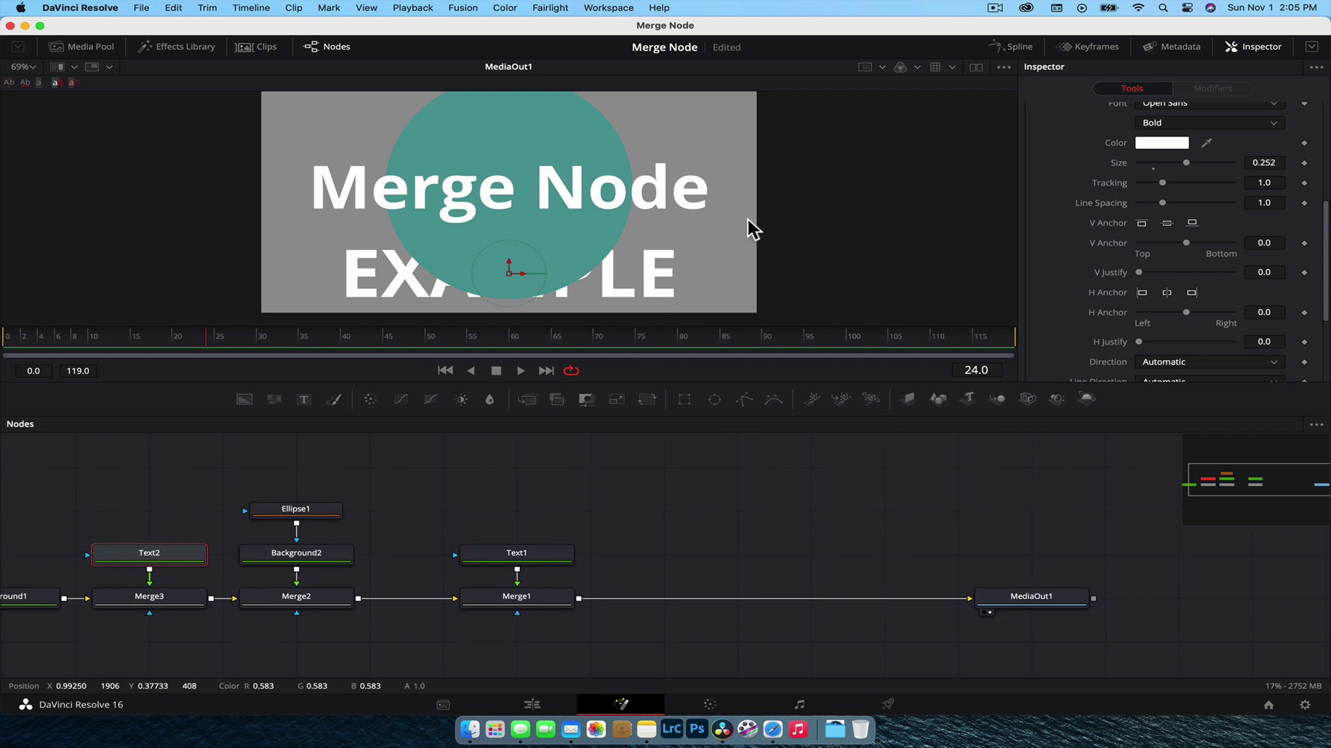
pyautogui.hscroll(2, 734, 229)
pyautogui.scroll(-3, 737, 236)
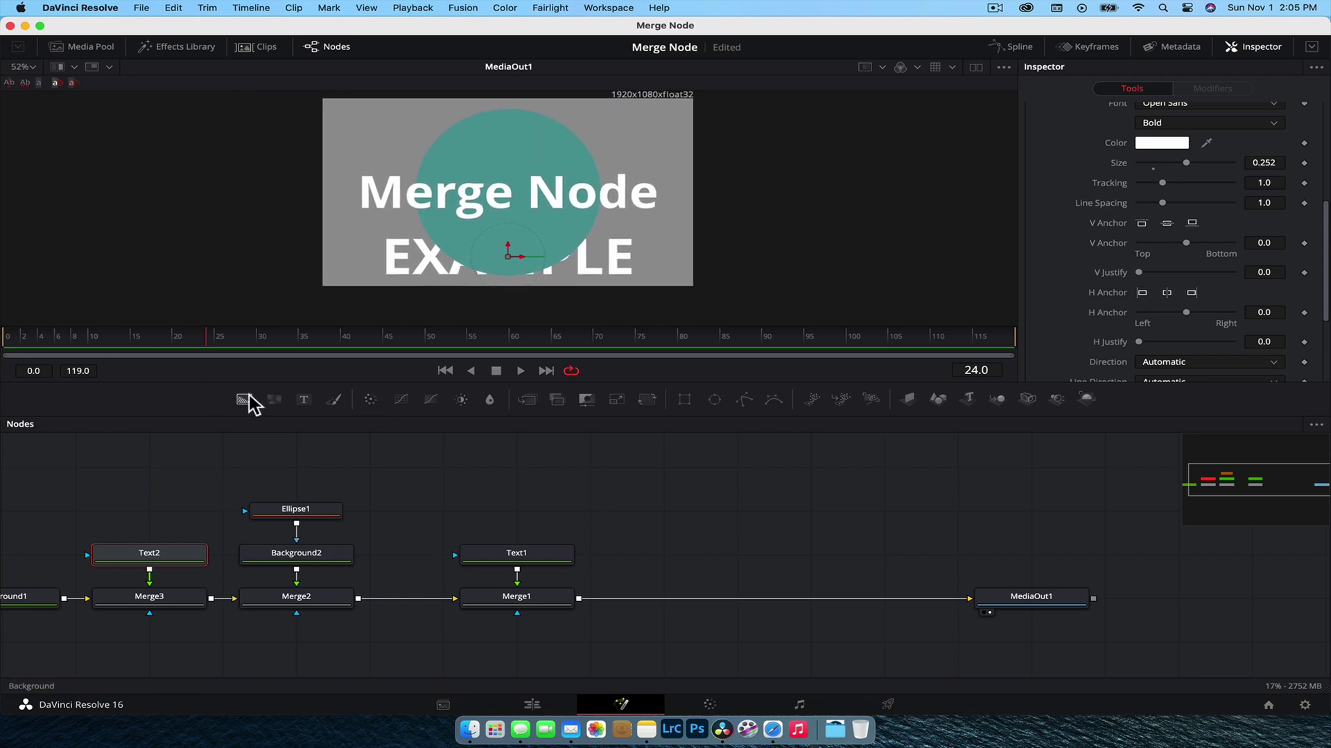
# - Add a red Background3 node and view it on its own in the viewer
pyautogui.moveTo(244, 400); pyautogui.dragTo(793, 542)
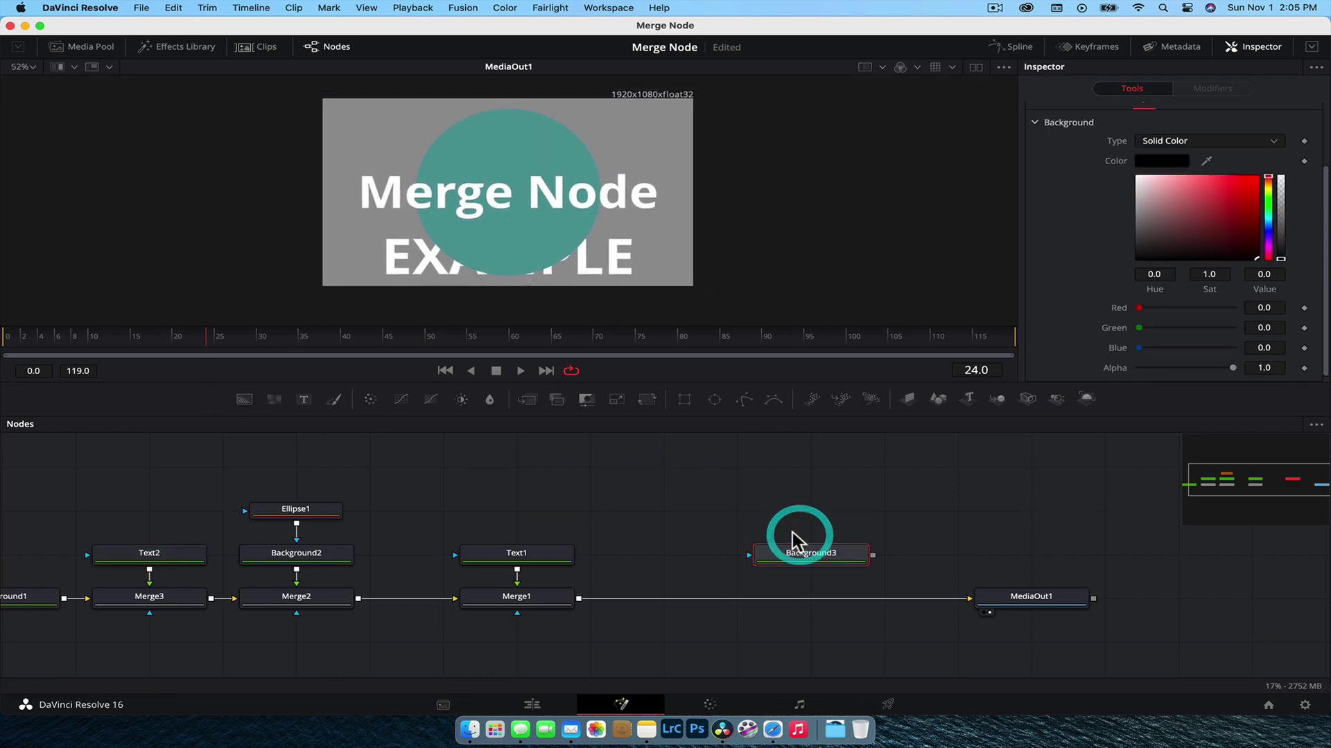
pyautogui.click(1275, 181)
pyautogui.click(1257, 173)
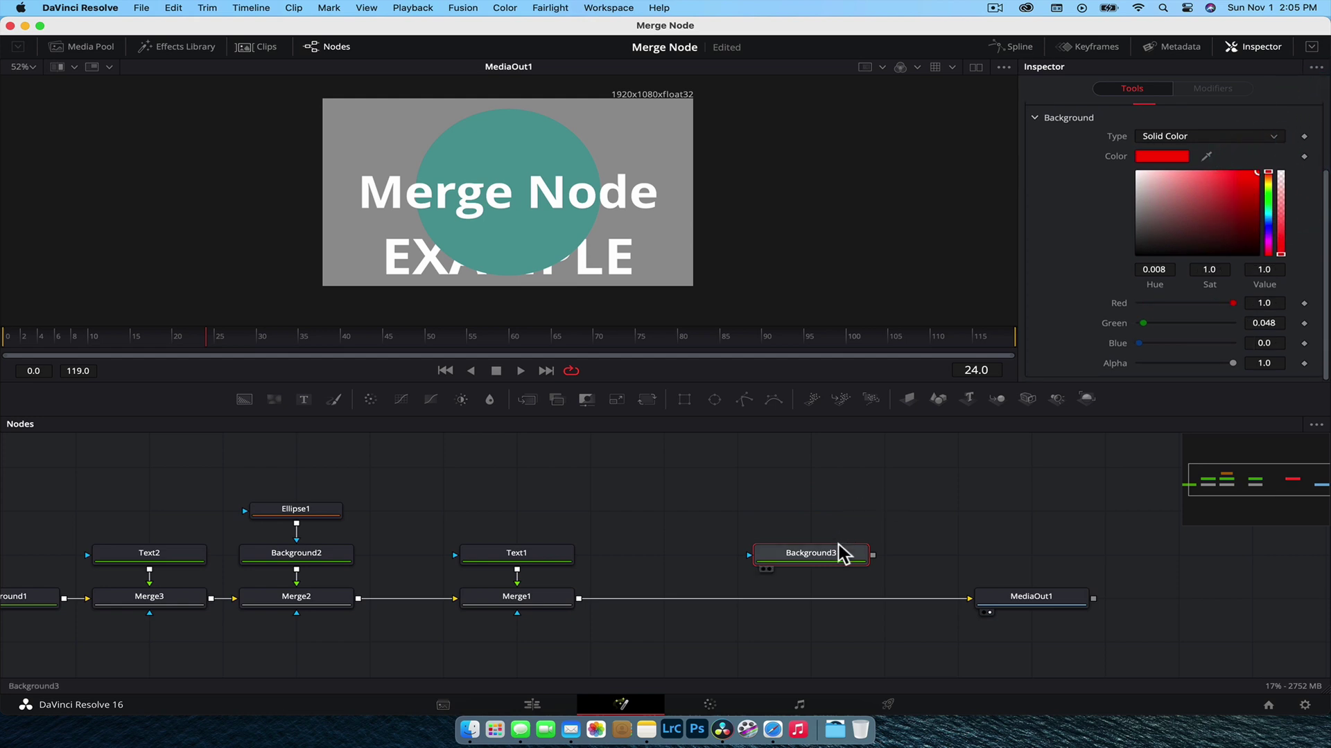
pyautogui.moveTo(842, 555); pyautogui.dragTo(651, 196)
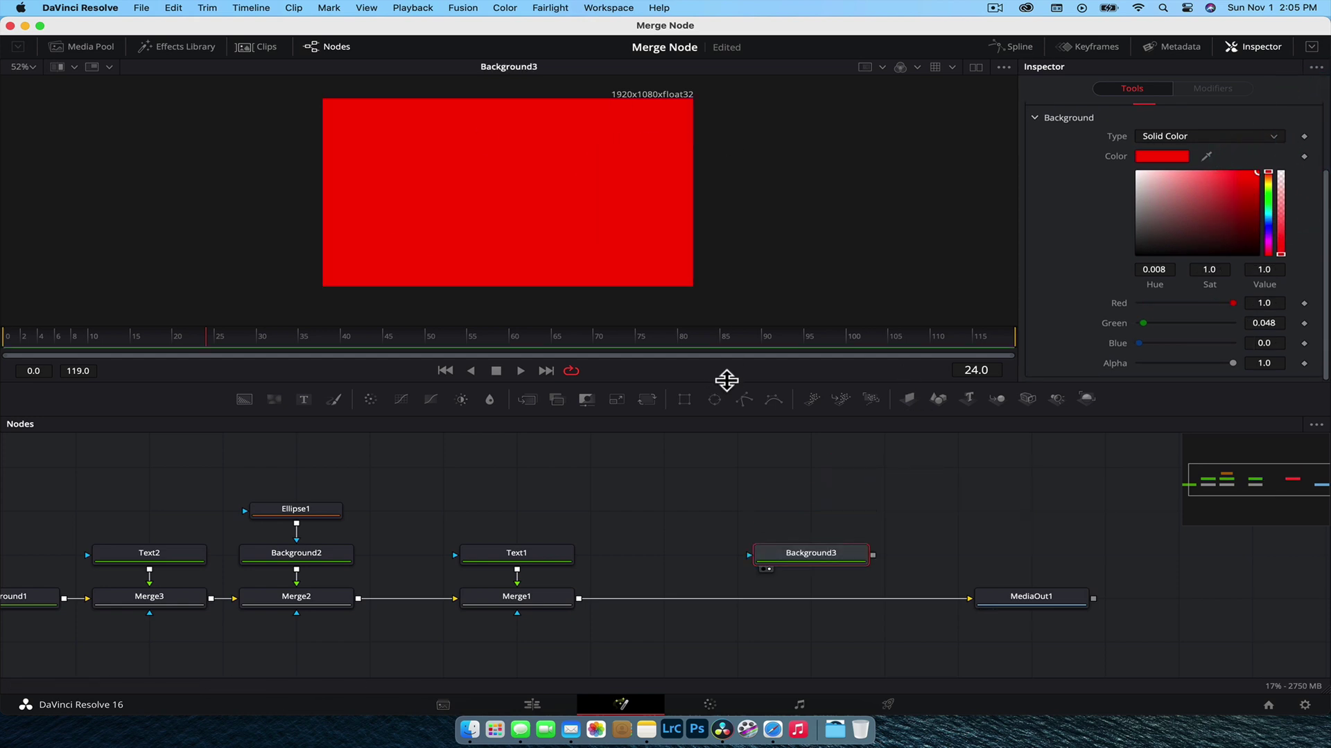
pyautogui.moveTo(727, 380); pyautogui.dragTo(728, 445)
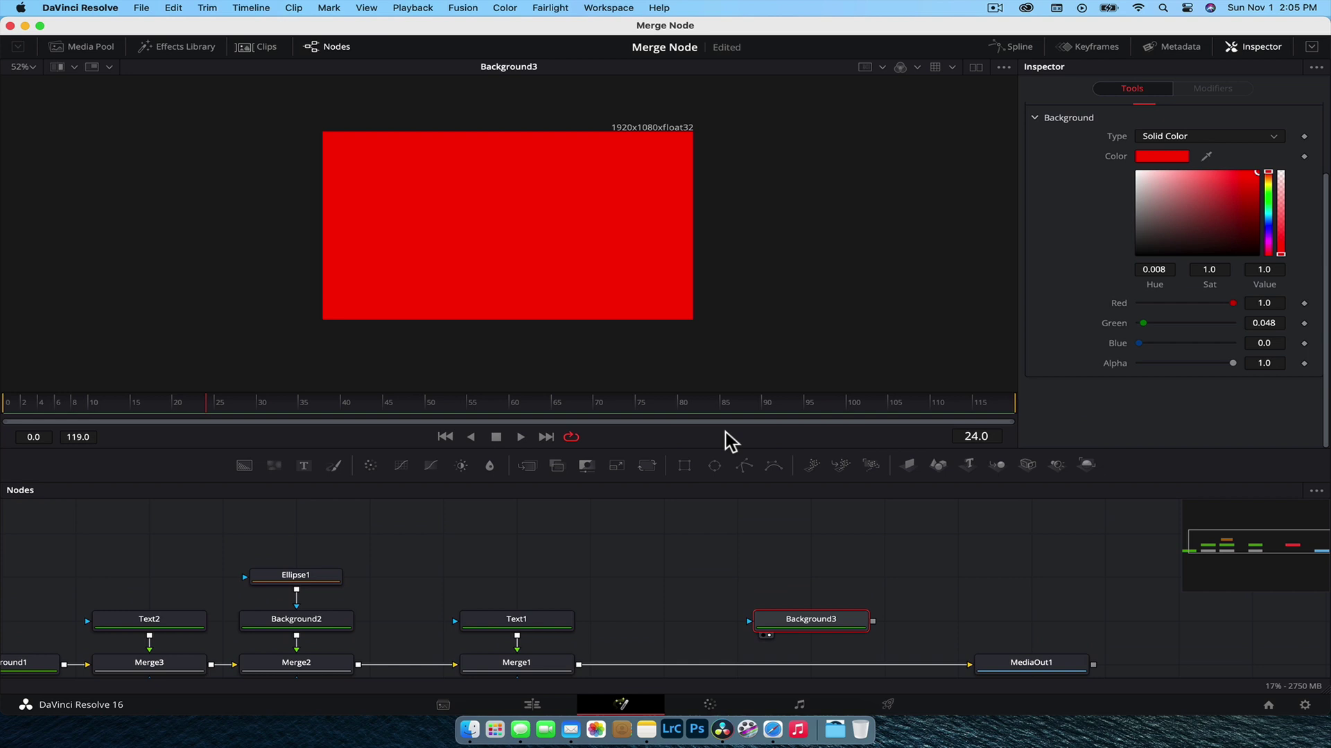
# - Draw a closed Polygon1 mask that shapes the red background into a blob
pyautogui.click(747, 469)
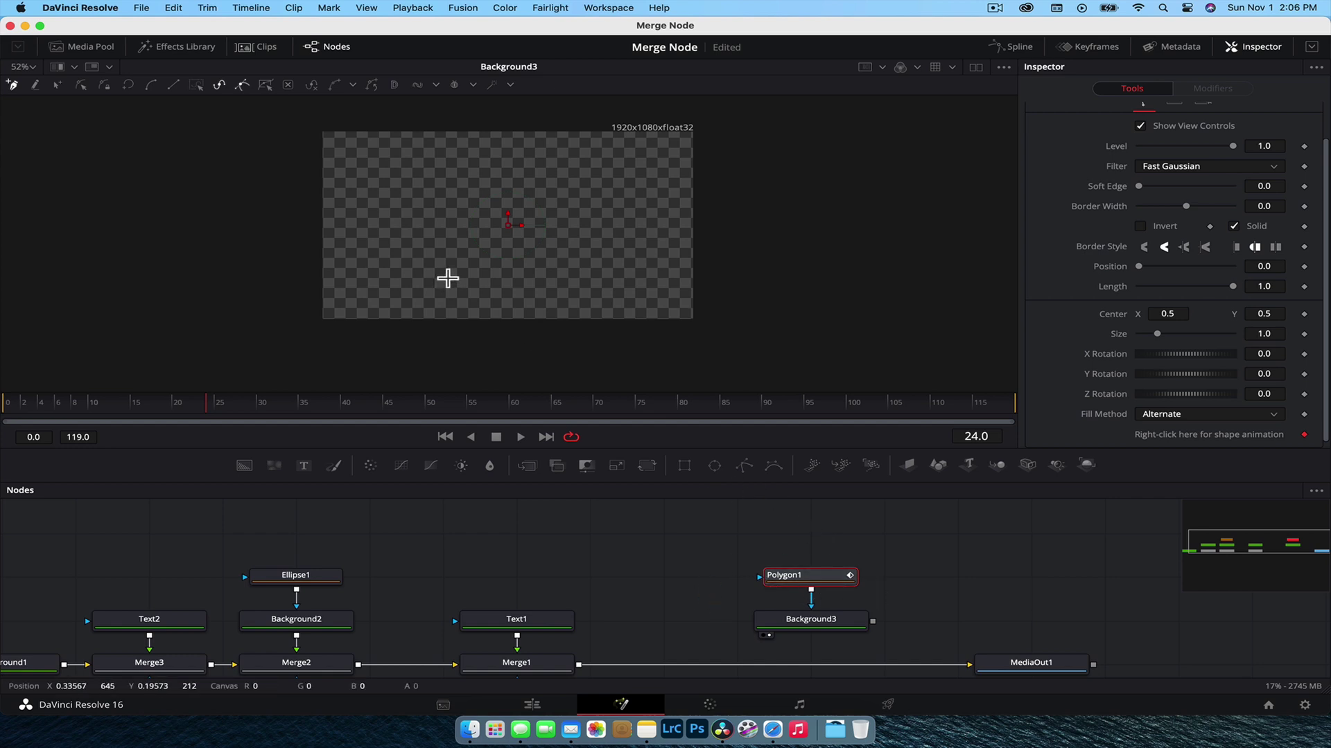
pyautogui.click(430, 204)
pyautogui.click(429, 235)
pyautogui.click(378, 254)
pyautogui.moveTo(364, 270); pyautogui.dragTo(384, 284)
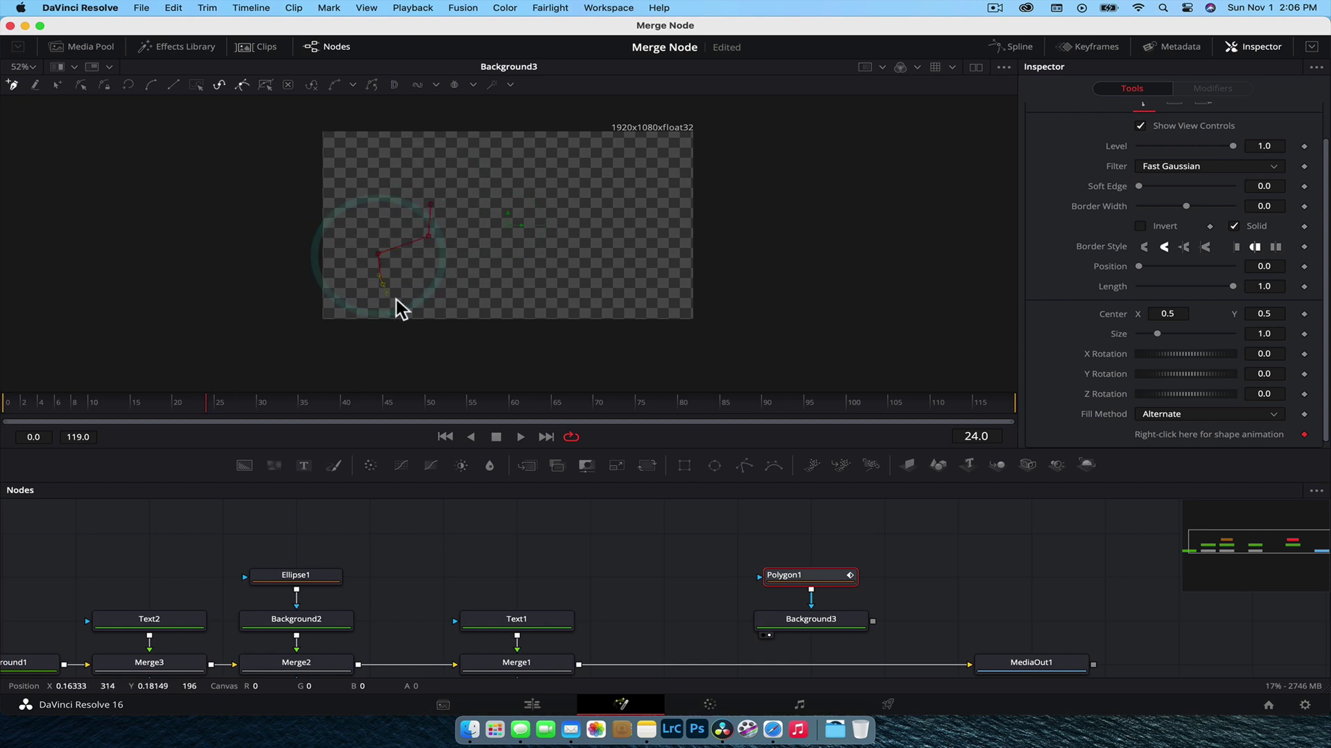
pyautogui.click(424, 304)
pyautogui.click(461, 300)
pyautogui.click(591, 296)
pyautogui.click(582, 222)
pyautogui.moveTo(519, 161); pyautogui.dragTo(532, 158)
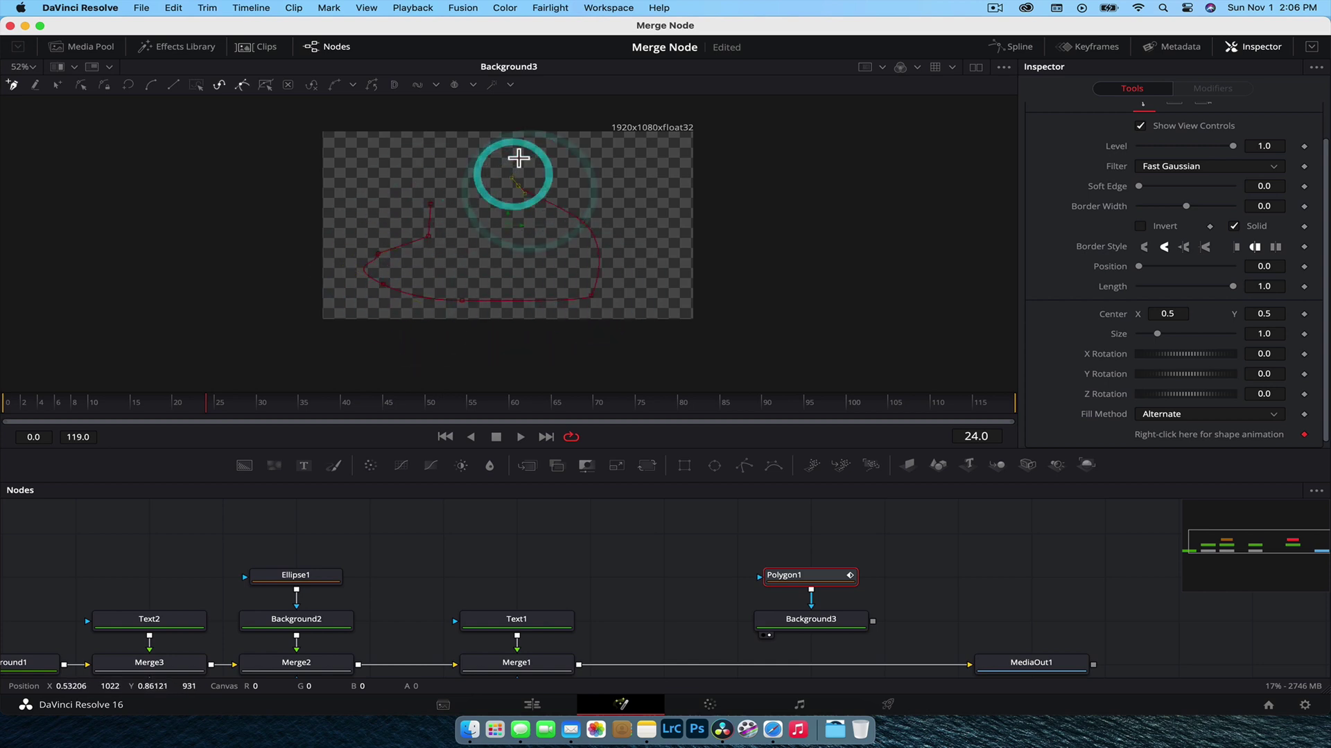
pyautogui.click(430, 204)
pyautogui.click(785, 289)
# - Place Polygon1 and Background3 above the Merge2–Merge1 link, shifting Text1 and Merge1 right
pyautogui.click(786, 624)
pyautogui.scroll(-5, 639, 601)
pyautogui.hscroll(-4, 639, 601)
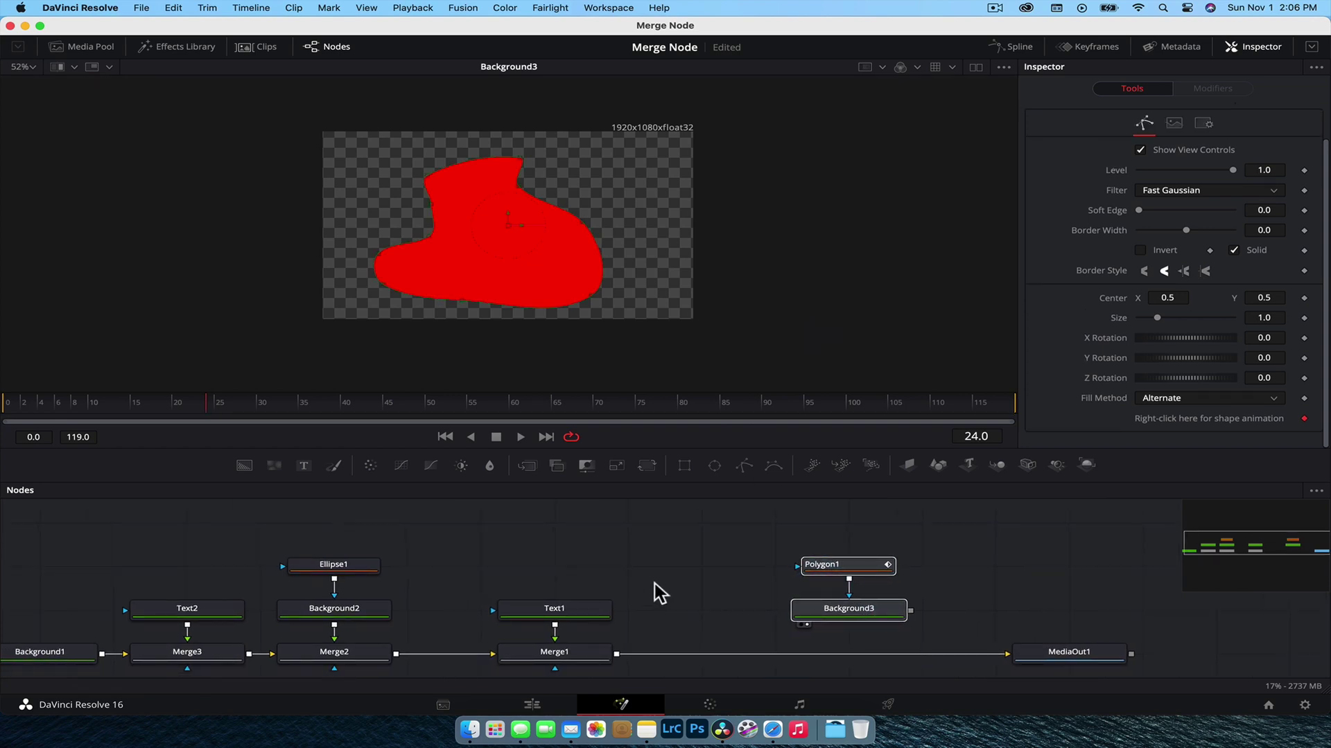
pyautogui.moveTo(689, 501); pyautogui.dragTo(675, 603)
pyautogui.moveTo(973, 505); pyautogui.dragTo(812, 596)
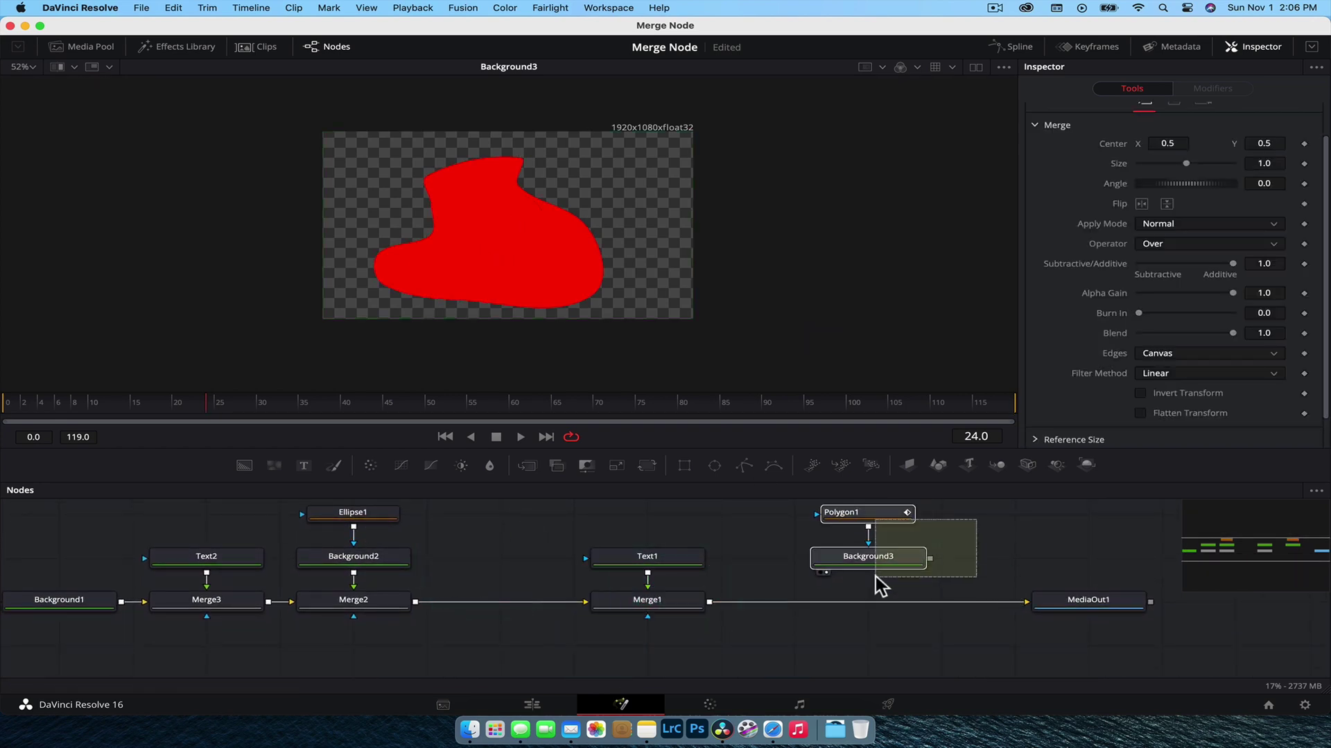
pyautogui.moveTo(859, 549); pyautogui.dragTo(492, 548)
pyautogui.click(491, 553)
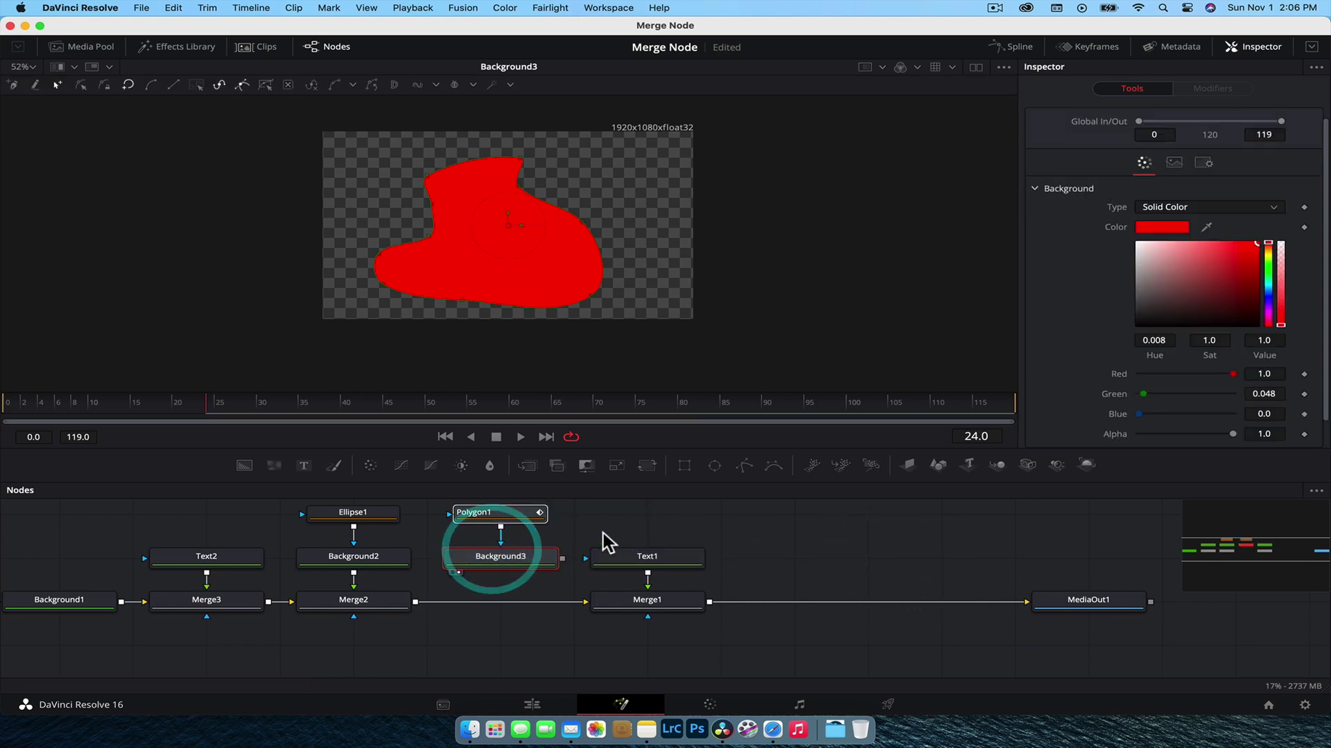
pyautogui.click(586, 538)
# - Wire Background3 into the merge chain, view the final output, and shift the red blob
pyautogui.moveTo(724, 521); pyautogui.dragTo(416, 603)
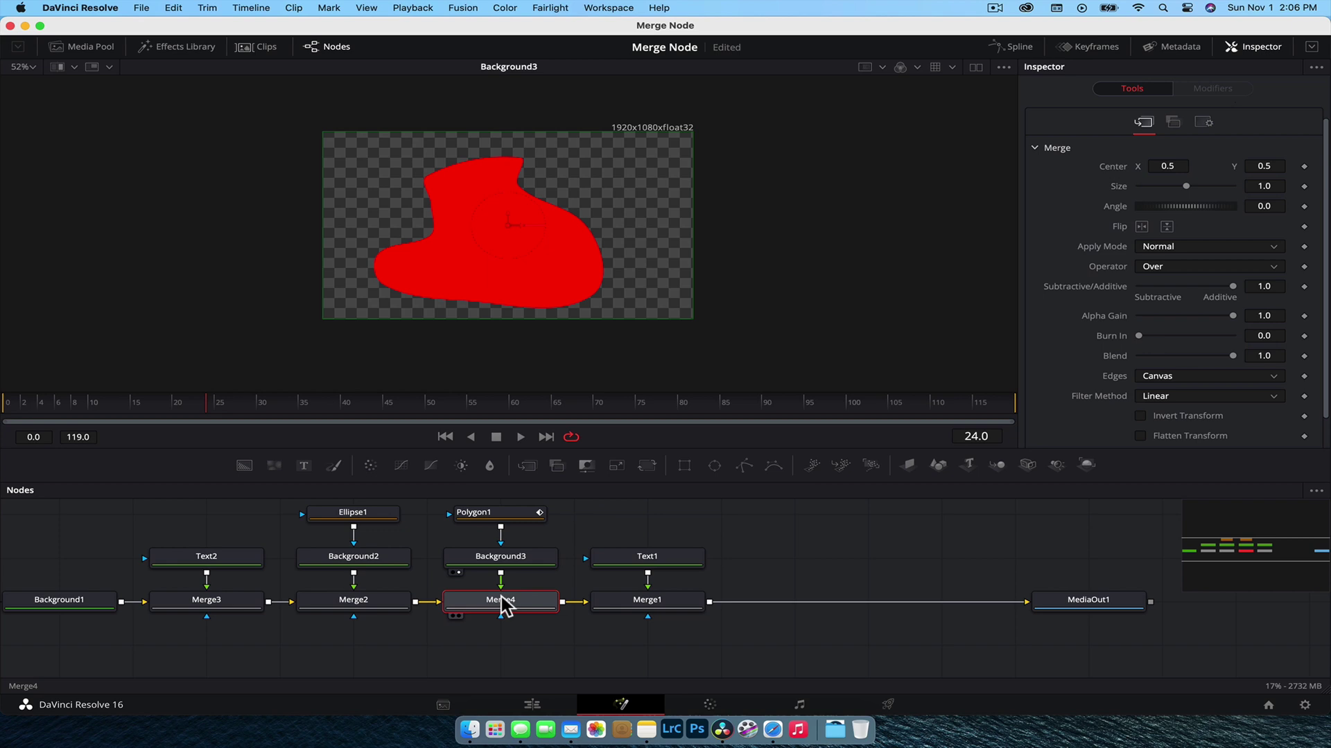
pyautogui.click(1040, 615)
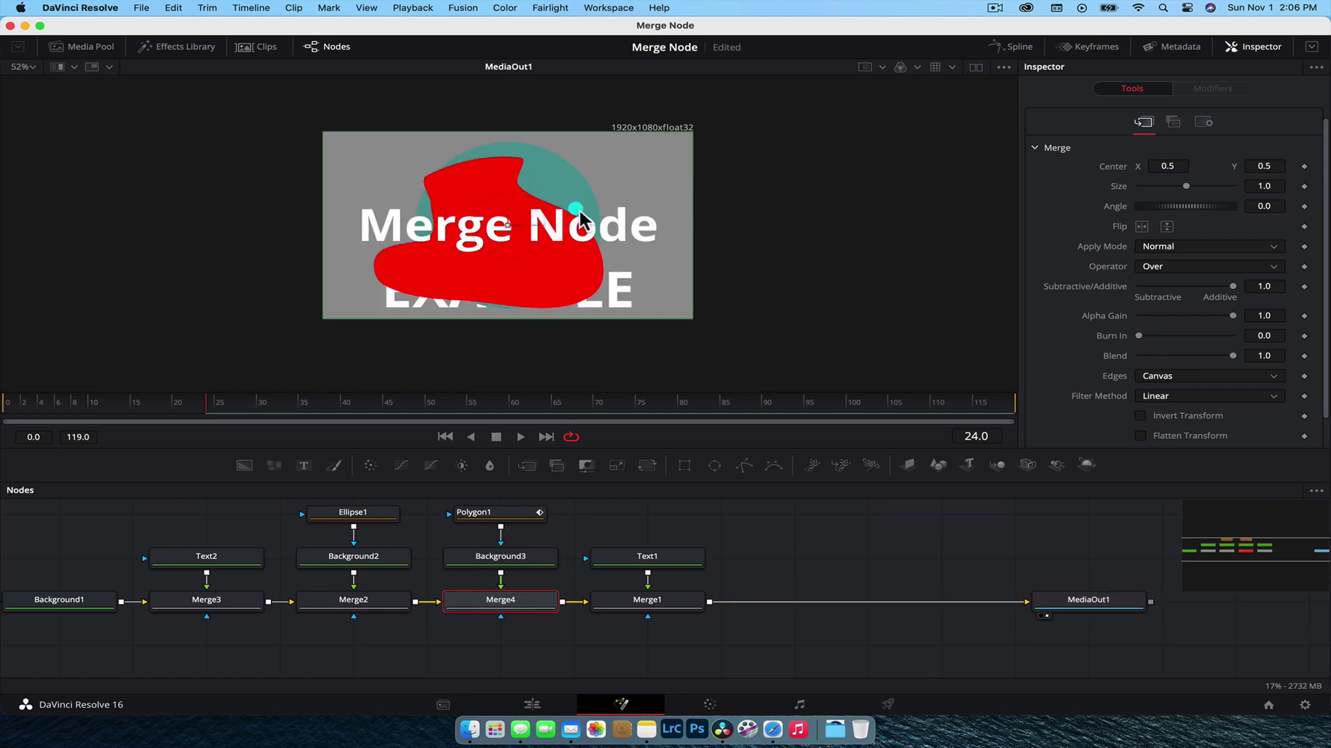
pyautogui.click(521, 558)
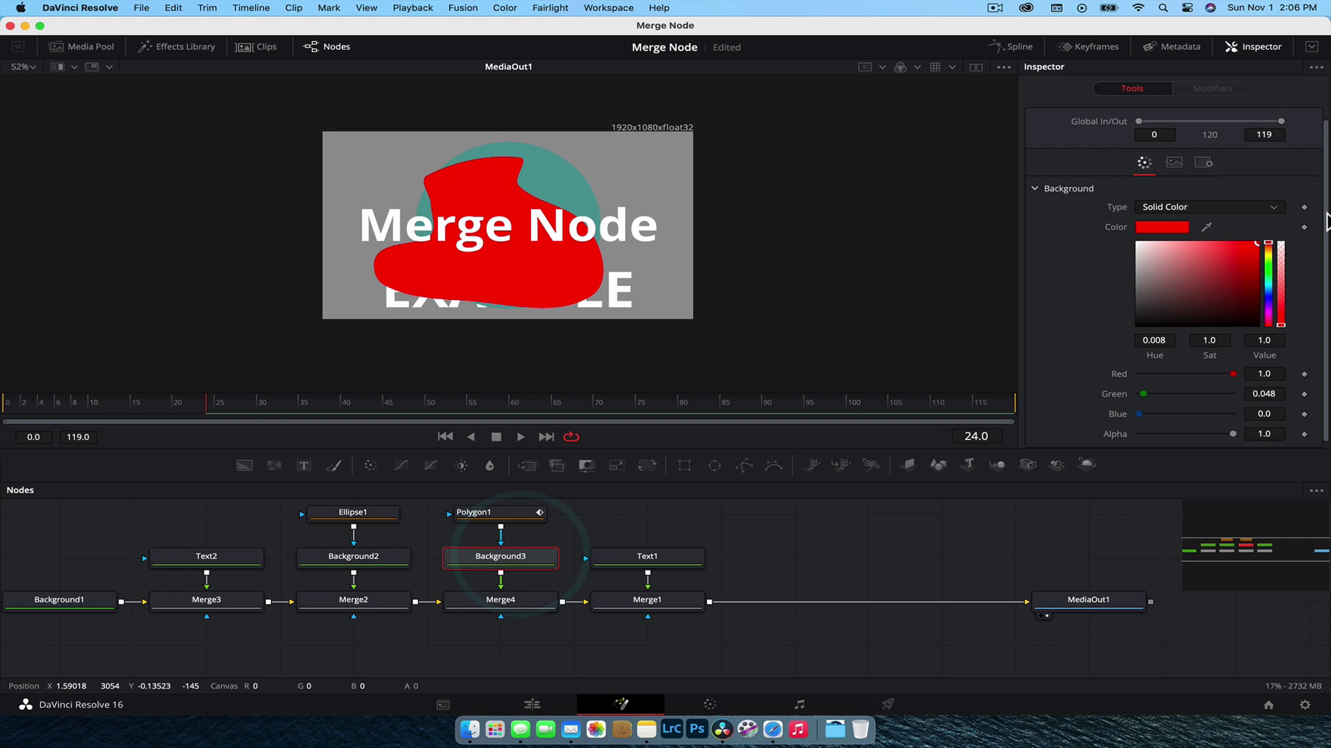
pyautogui.click(518, 518)
pyautogui.moveTo(513, 228); pyautogui.dragTo(589, 239)
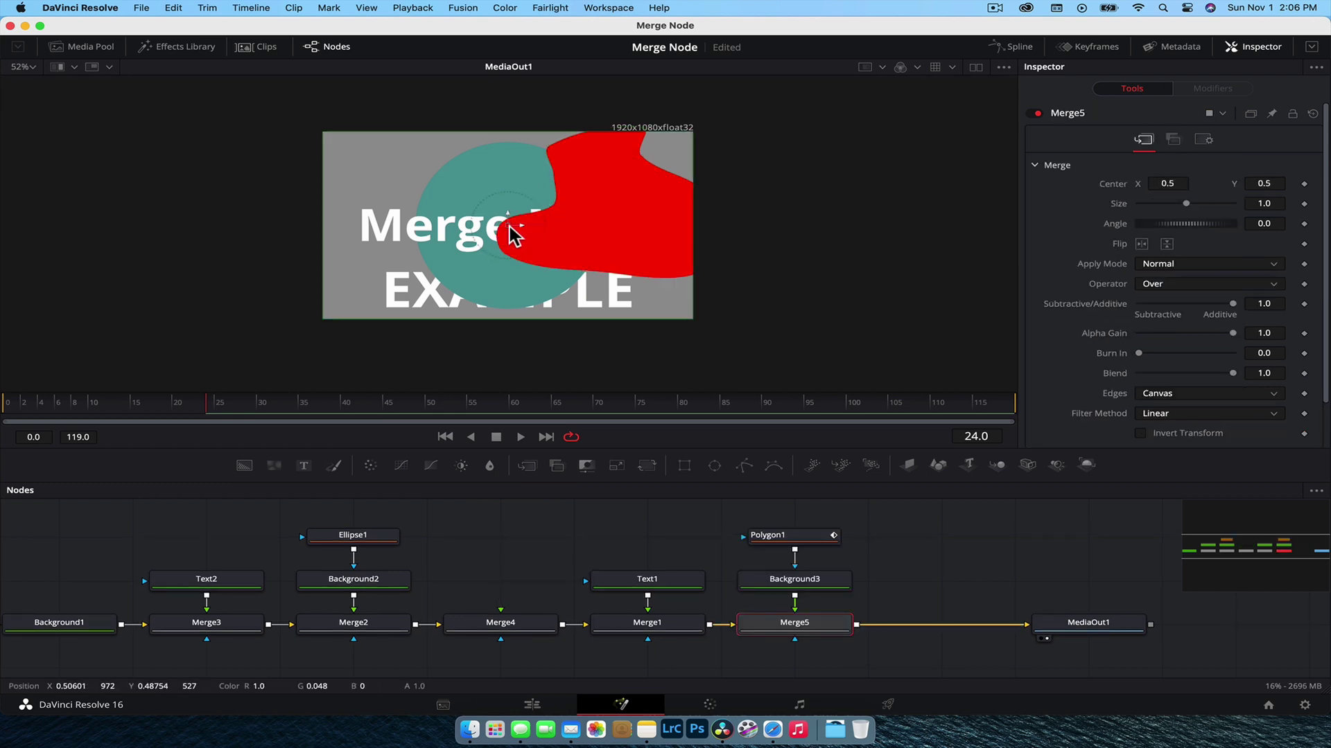
pyautogui.moveTo(513, 234); pyautogui.dragTo(556, 197)
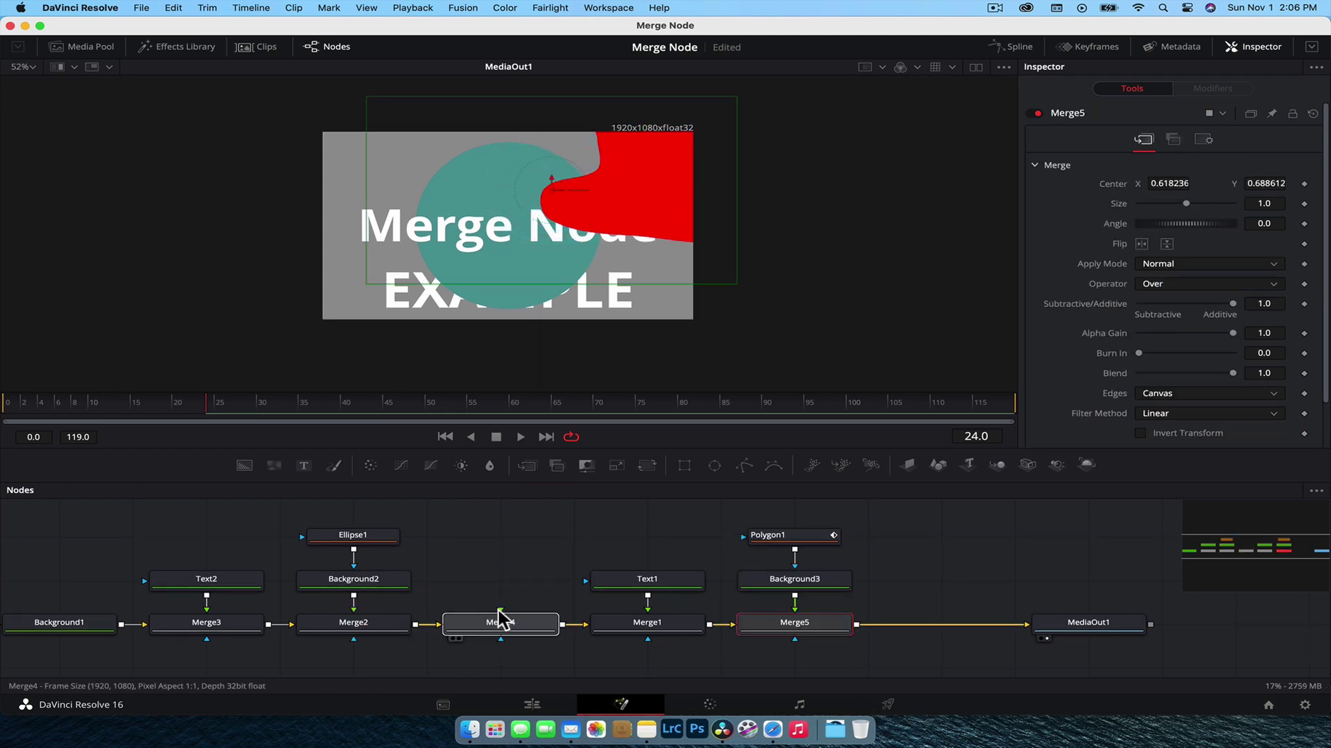
pyautogui.click(500, 619)
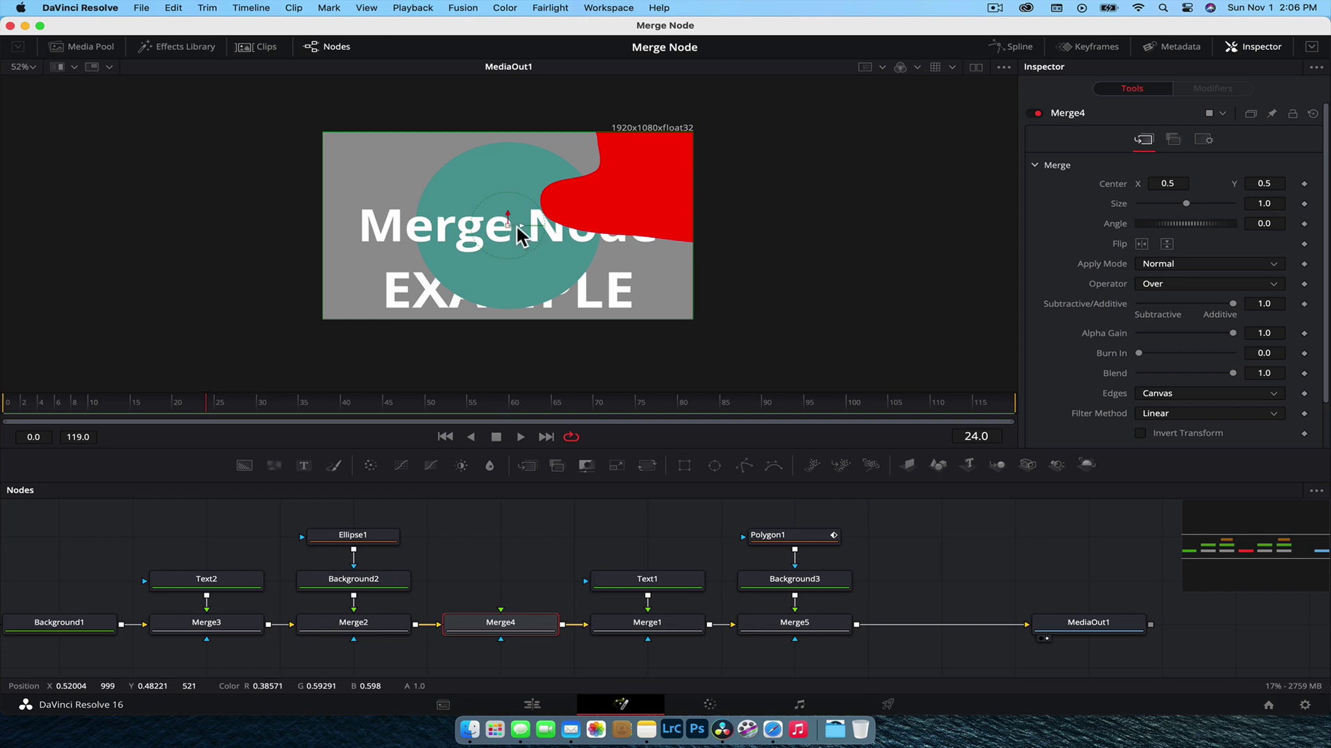
# - Drag Polygon1's centre down so the red blob covers the titles, and enlarge the node area
pyautogui.click(695, 172)
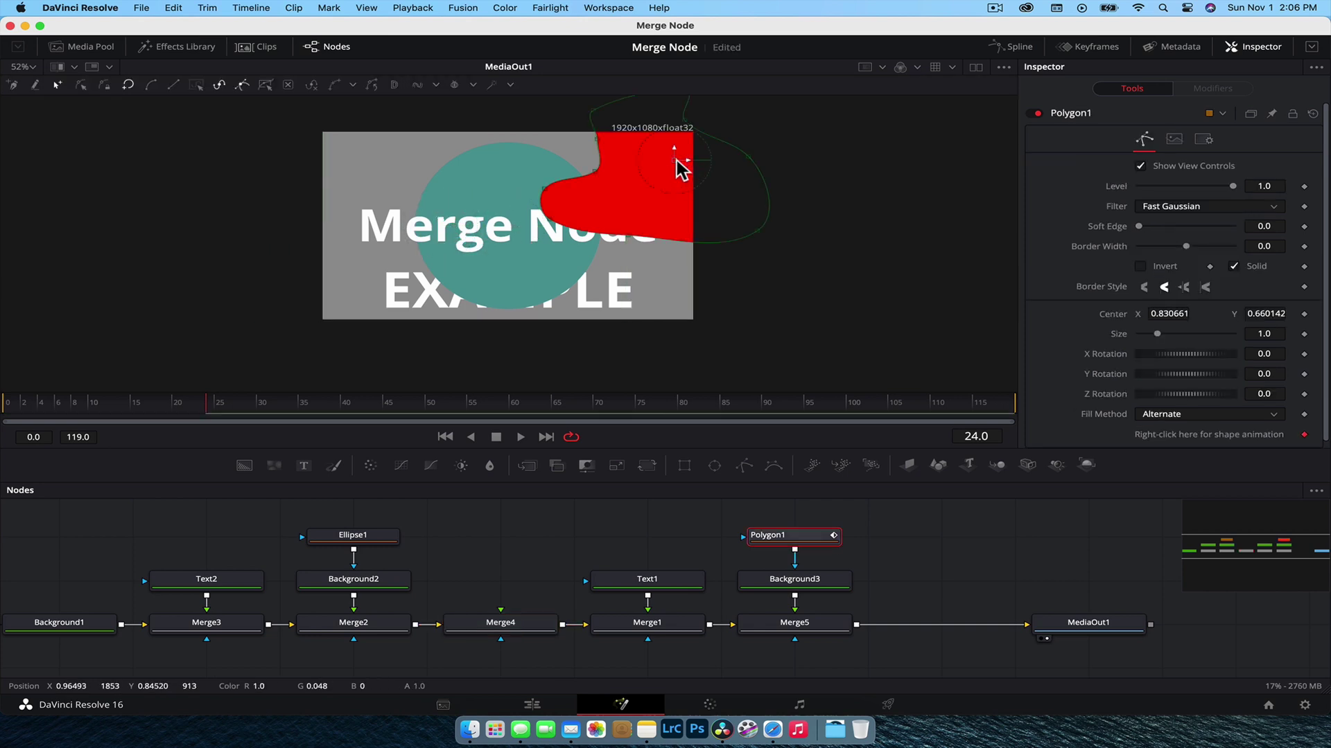
pyautogui.moveTo(678, 166); pyautogui.dragTo(593, 226)
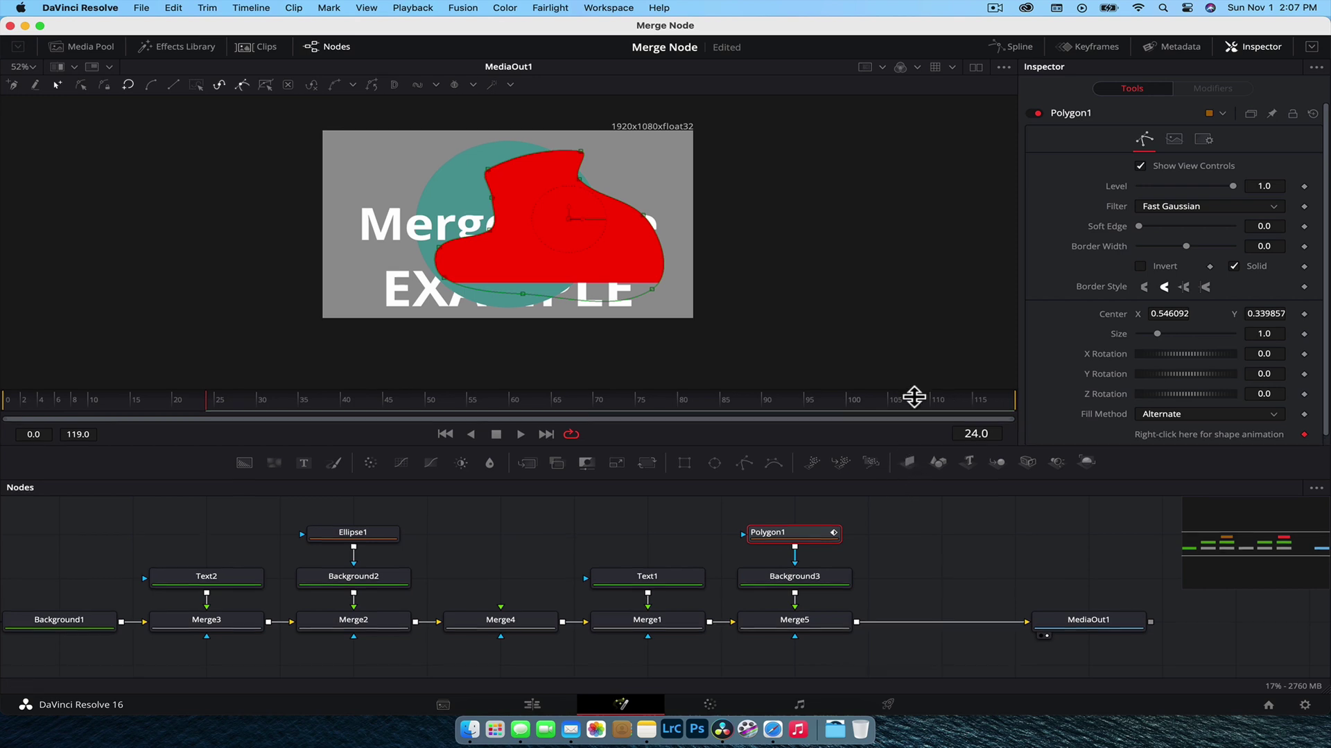
pyautogui.moveTo(912, 451); pyautogui.dragTo(912, 350)
pyautogui.hscroll(-2, 804, 596)
pyautogui.hscroll(-2, 795, 595)
pyautogui.scroll(1, 795, 595)
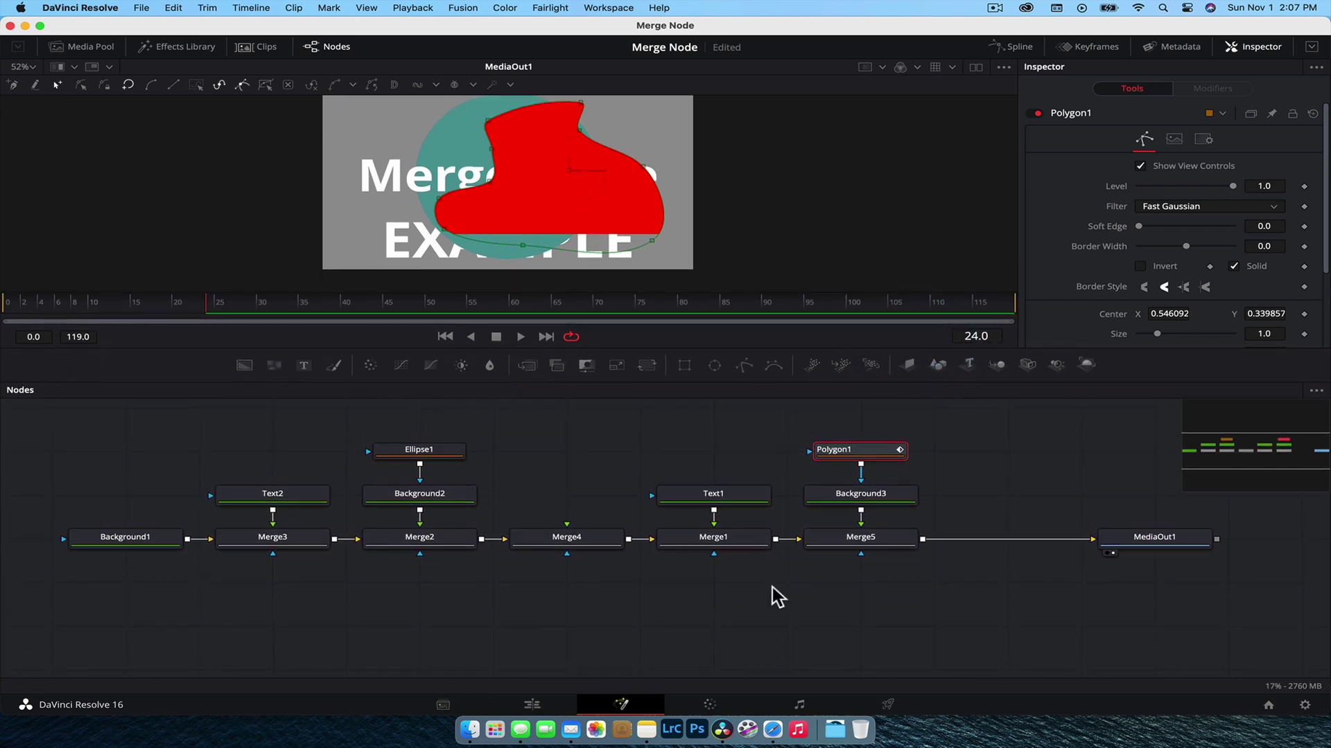
# - Select Merge5 and switch its Apply Mode to Multiply for the red blob
pyautogui.click(837, 542)
pyautogui.scroll(-1, 1206, 223)
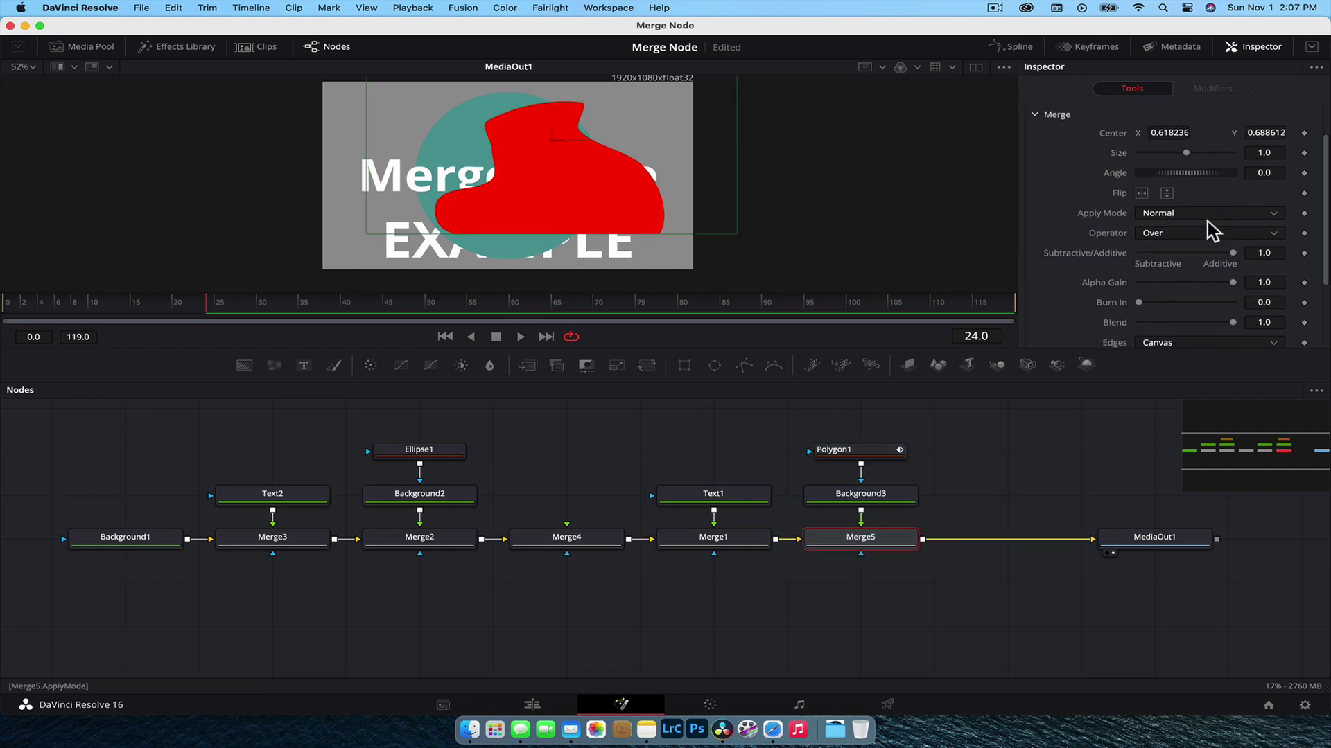
pyautogui.moveTo(1176, 131); pyautogui.dragTo(1183, 139)
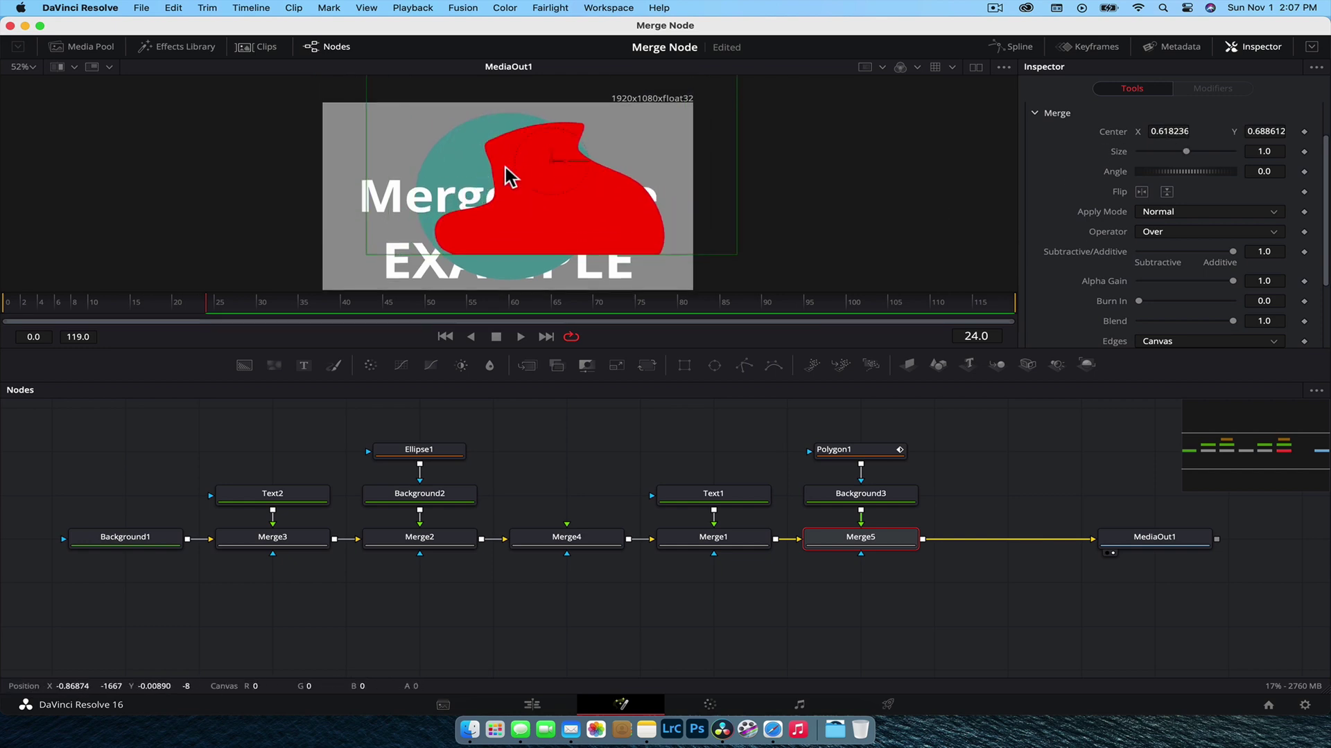
pyautogui.hotkey('ctrl', 'z')
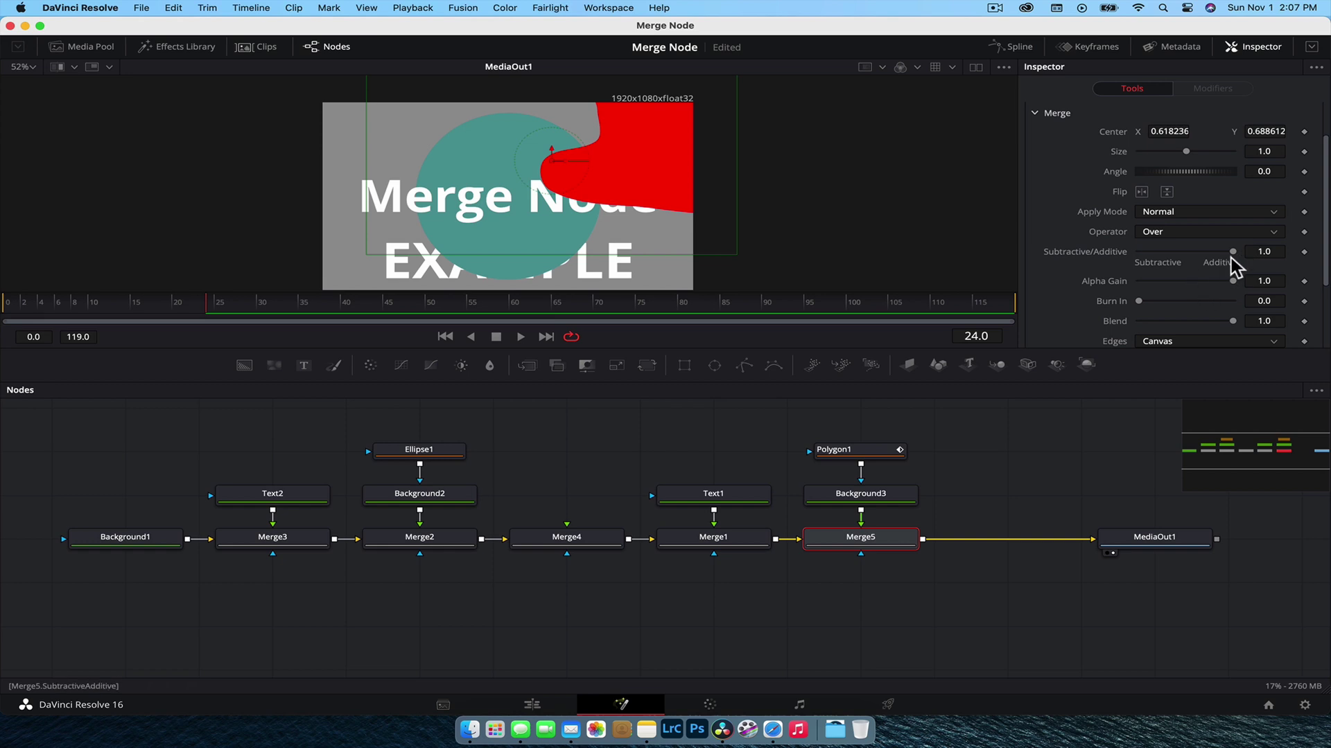
pyautogui.click(1213, 217)
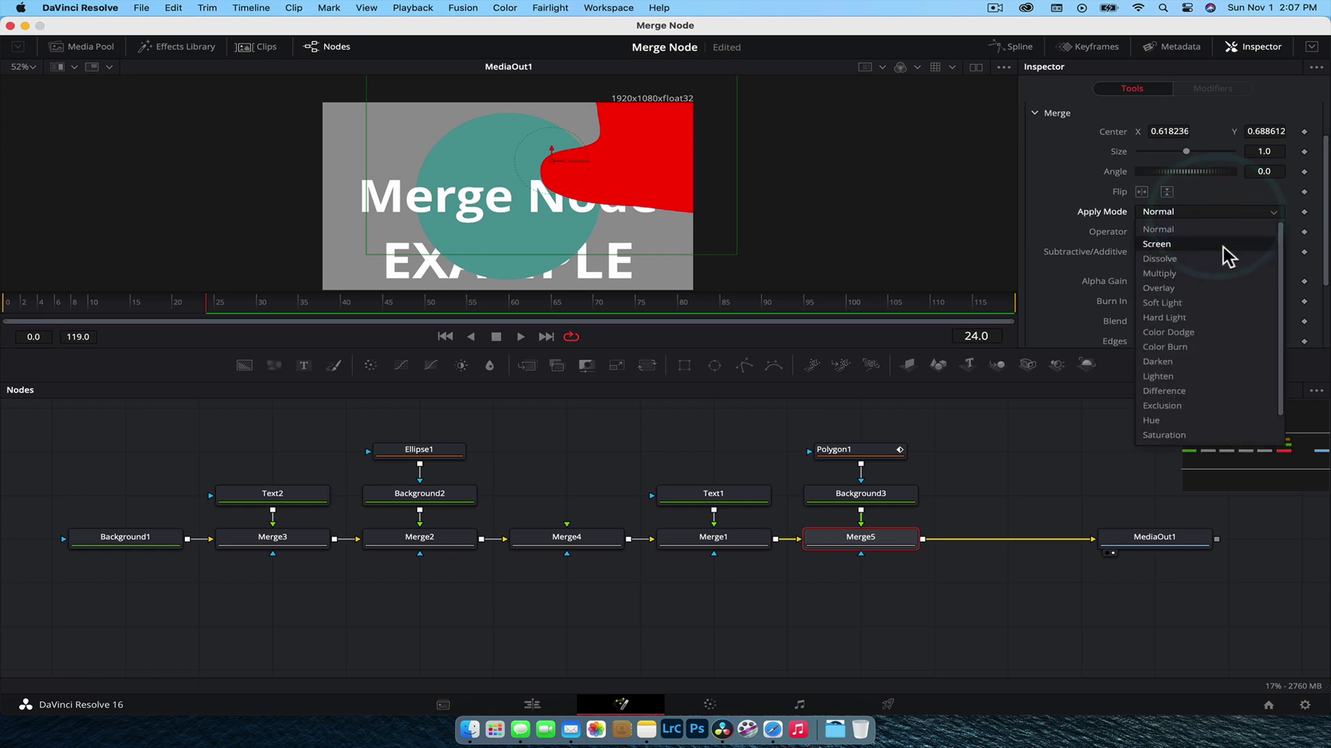
pyautogui.click(1224, 245)
pyautogui.click(1185, 214)
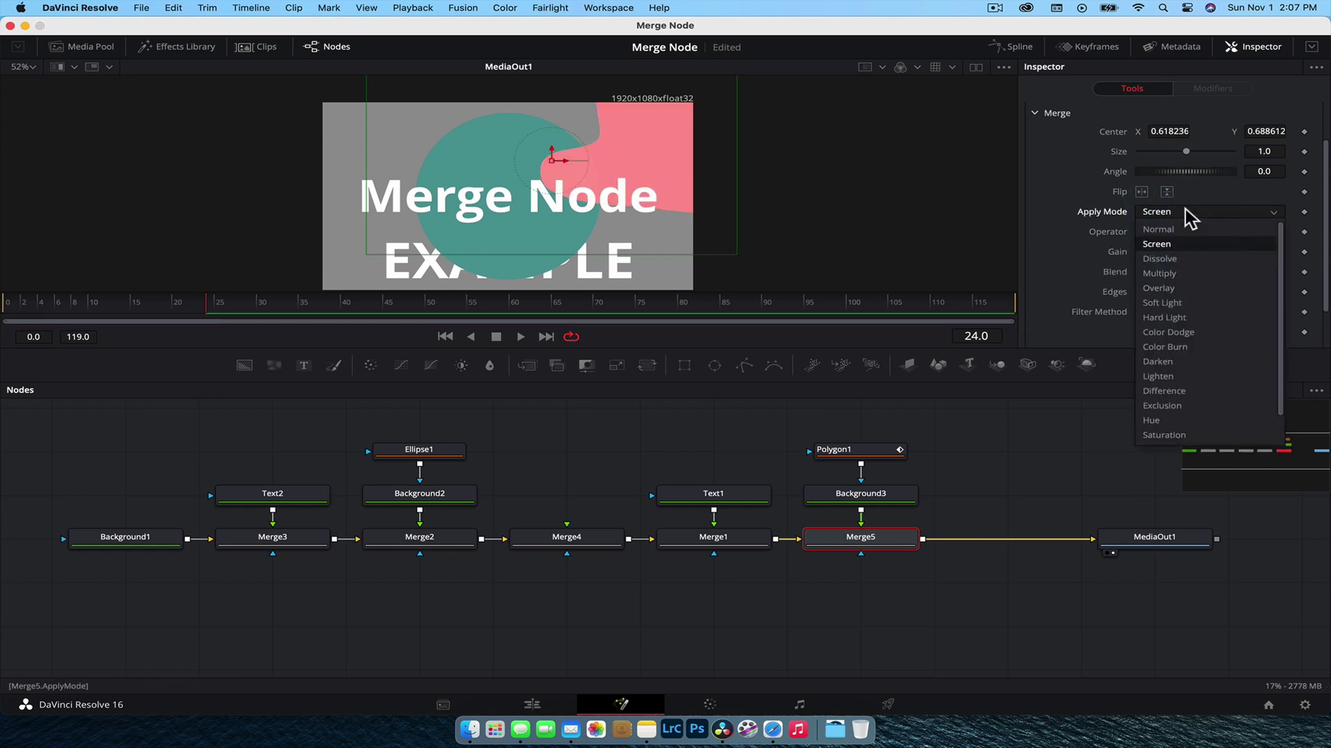
pyautogui.click(1192, 273)
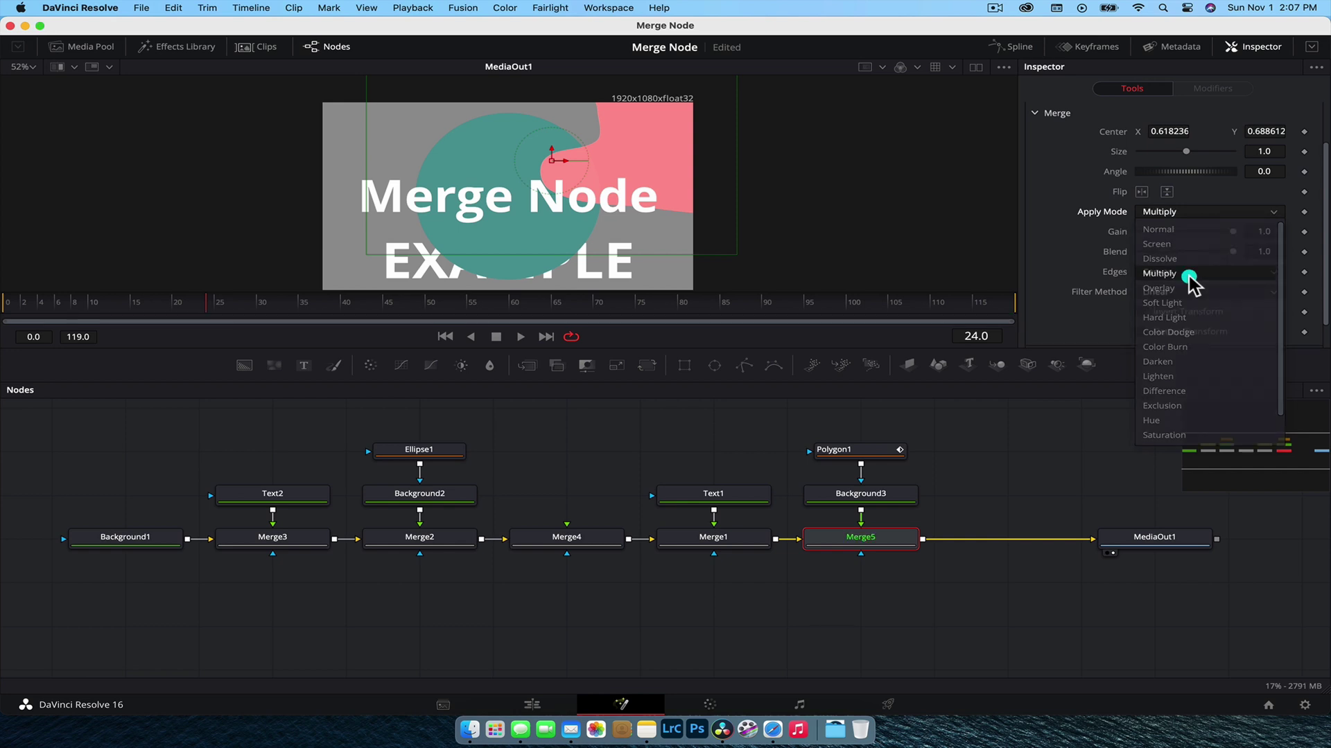
# - Recentre the blob near 0.5/0.5 and shrink it to size 0.673
pyautogui.click(1213, 216)
pyautogui.click(1213, 215)
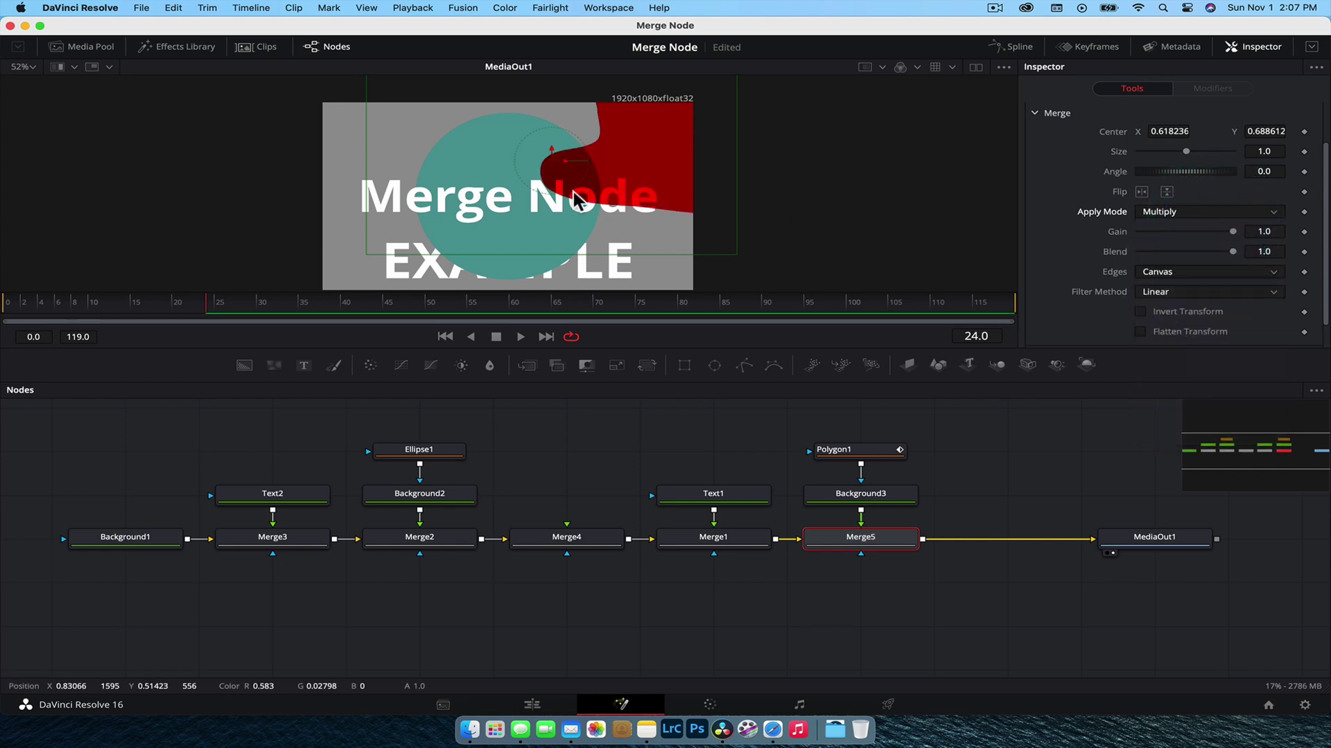
pyautogui.moveTo(552, 170); pyautogui.dragTo(504, 203)
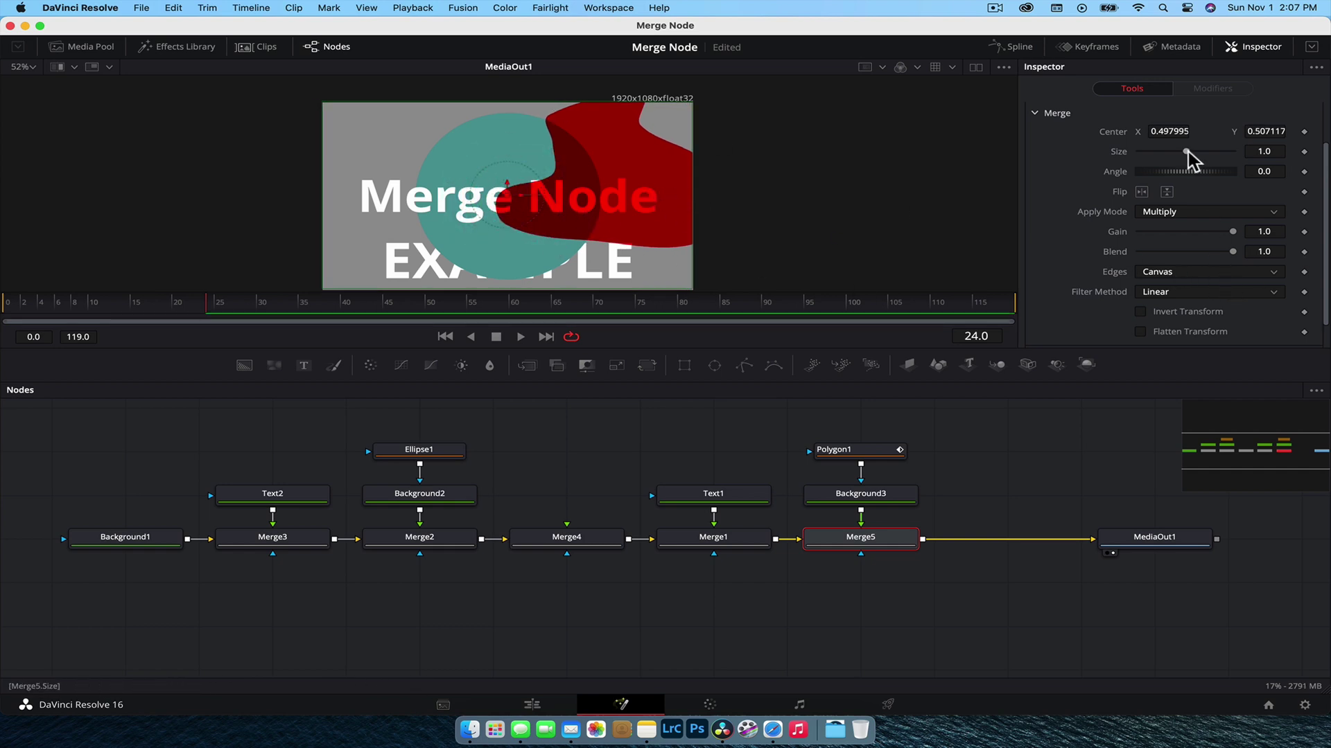
pyautogui.moveTo(1261, 159); pyautogui.dragTo(1234, 160)
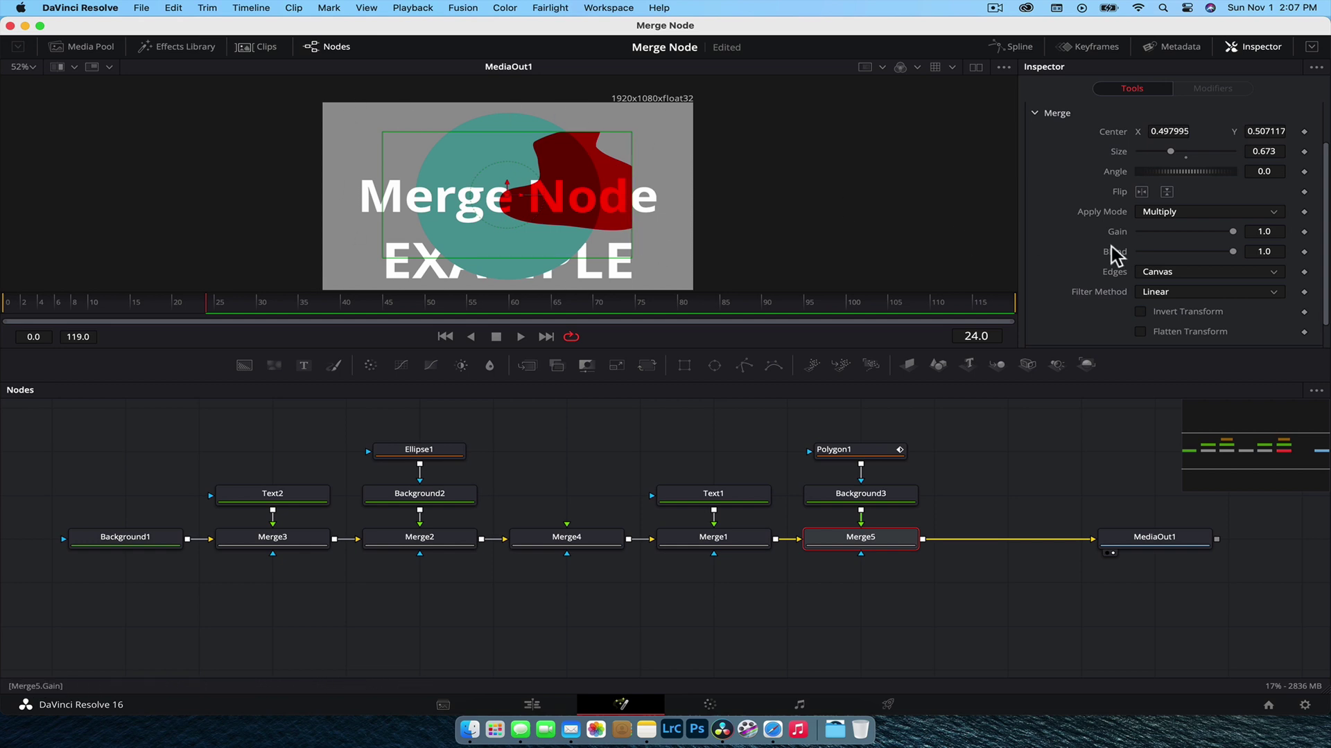
# - Set Merge5's Edges to Wrap so the blob tiles around the frame edges
pyautogui.click(1182, 272)
pyautogui.click(1188, 305)
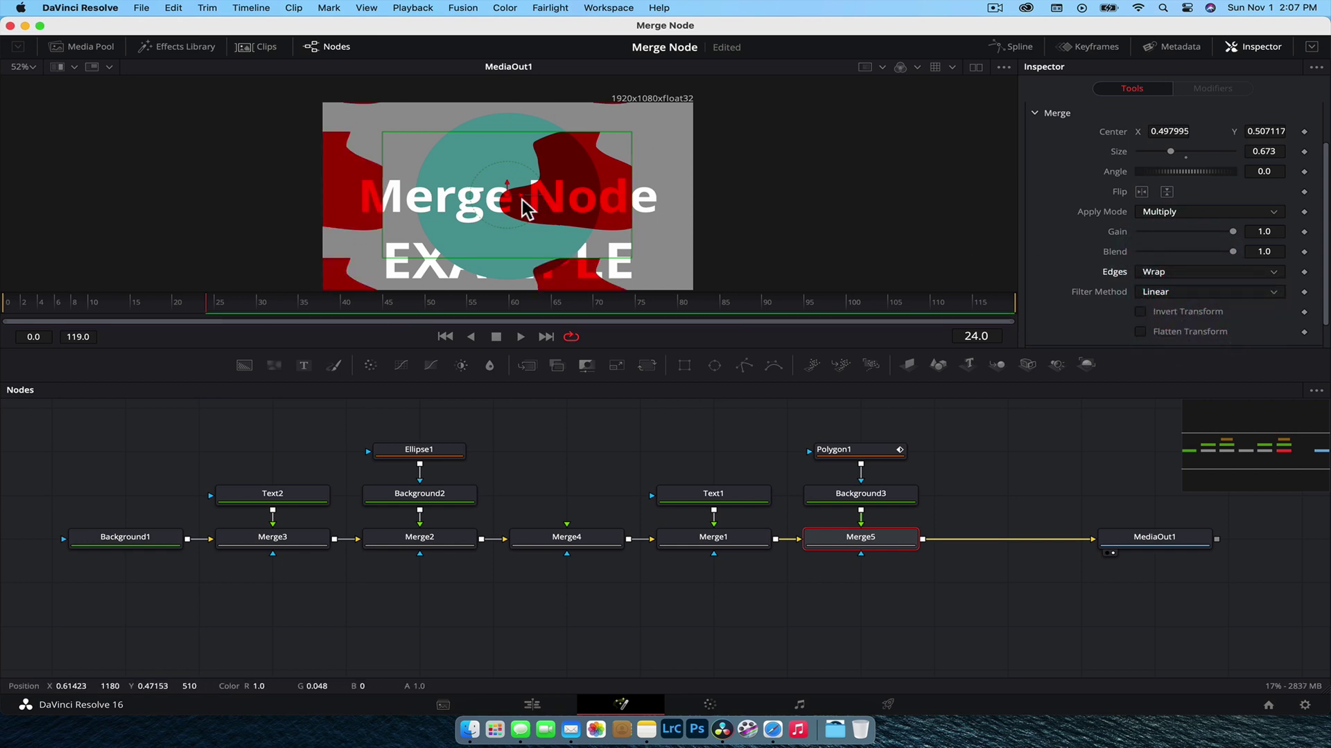
pyautogui.moveTo(521, 195); pyautogui.dragTo(713, 201)
# - Move the wrapped blob's merge centre to about X 0.434, Y 0.507
pyautogui.scroll(2, 1223, 331)
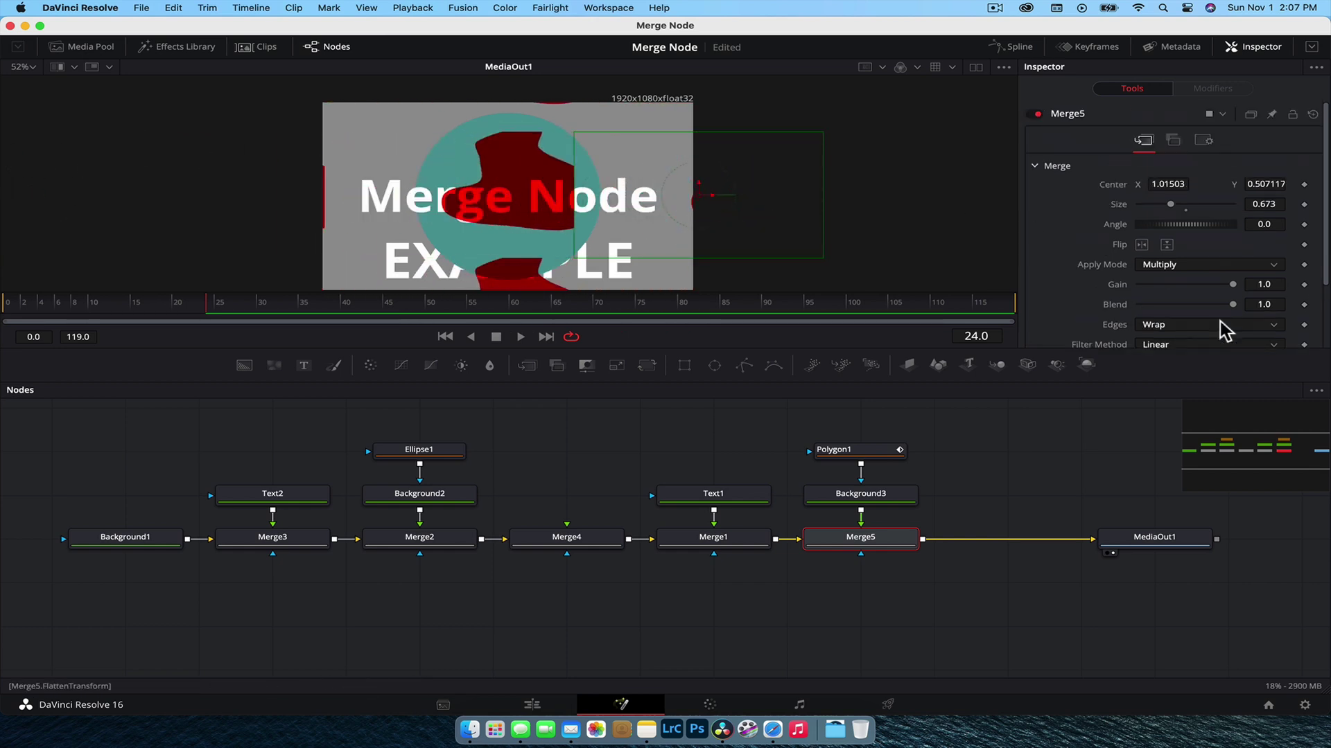
pyautogui.click(1203, 140)
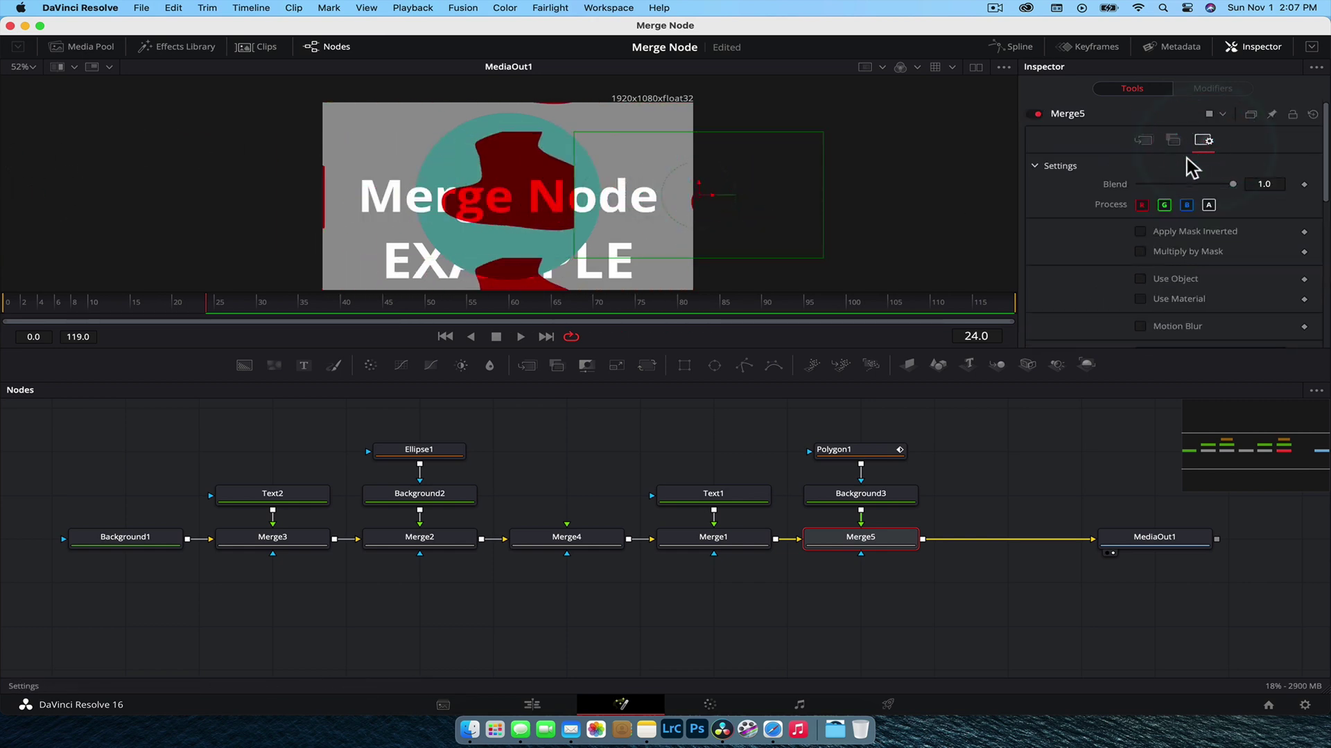
pyautogui.scroll(-3, 1192, 249)
pyautogui.scroll(3, 1178, 228)
pyautogui.scroll(2, 852, 540)
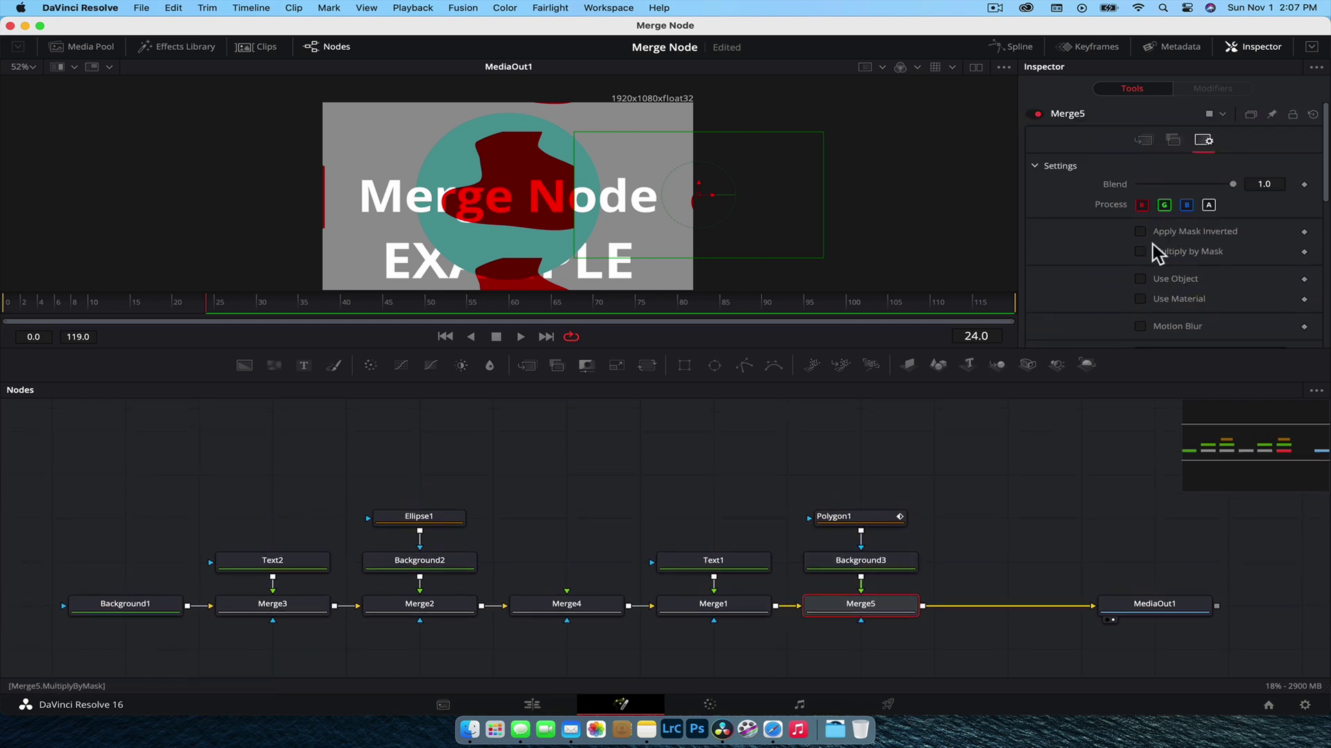
pyautogui.click(1142, 140)
pyautogui.scroll(-1, 737, 165)
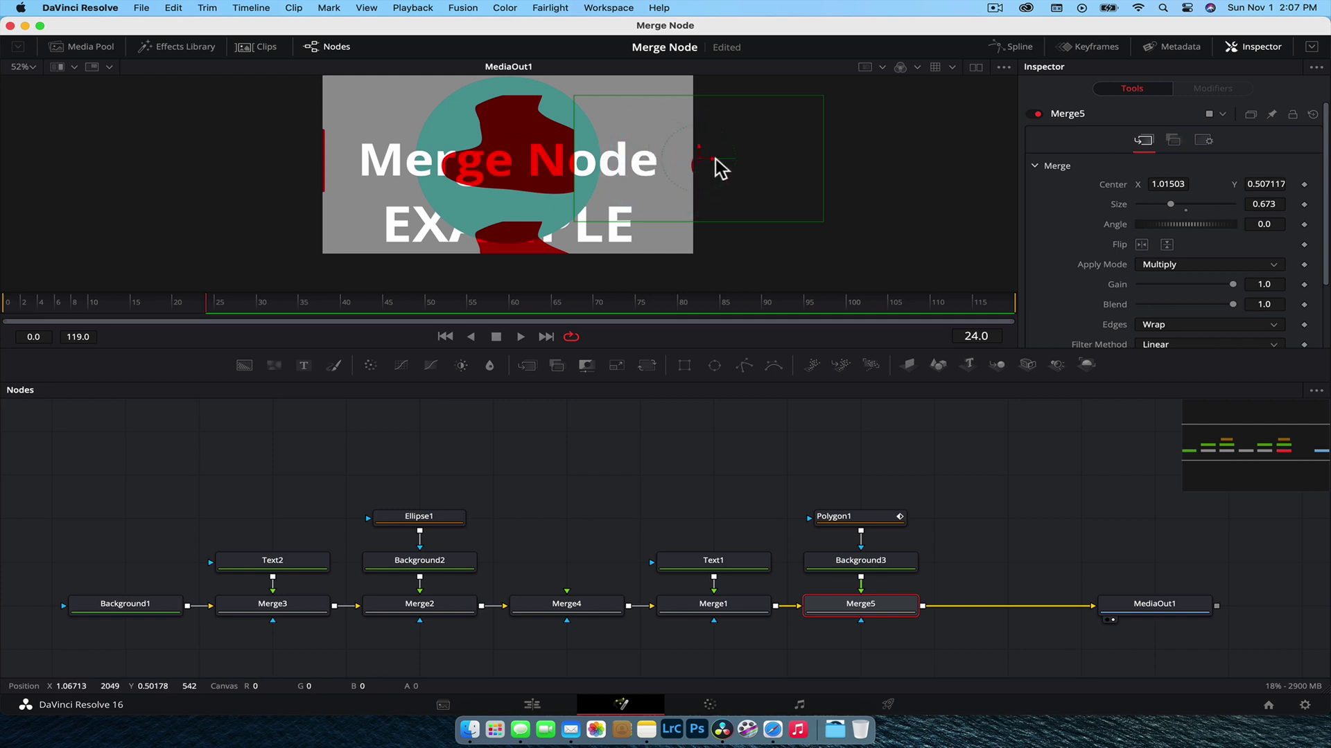
pyautogui.moveTo(722, 169); pyautogui.dragTo(561, 189)
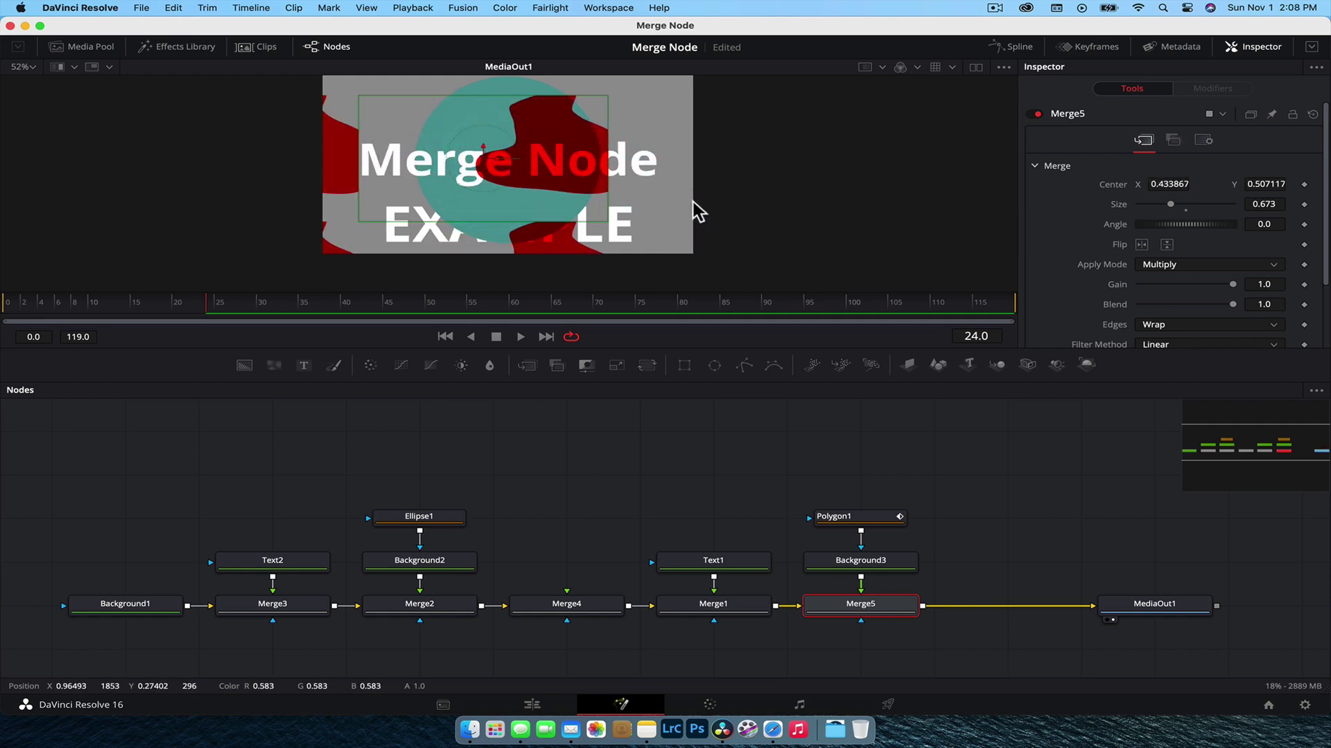
pyautogui.scroll(2, 686, 195)
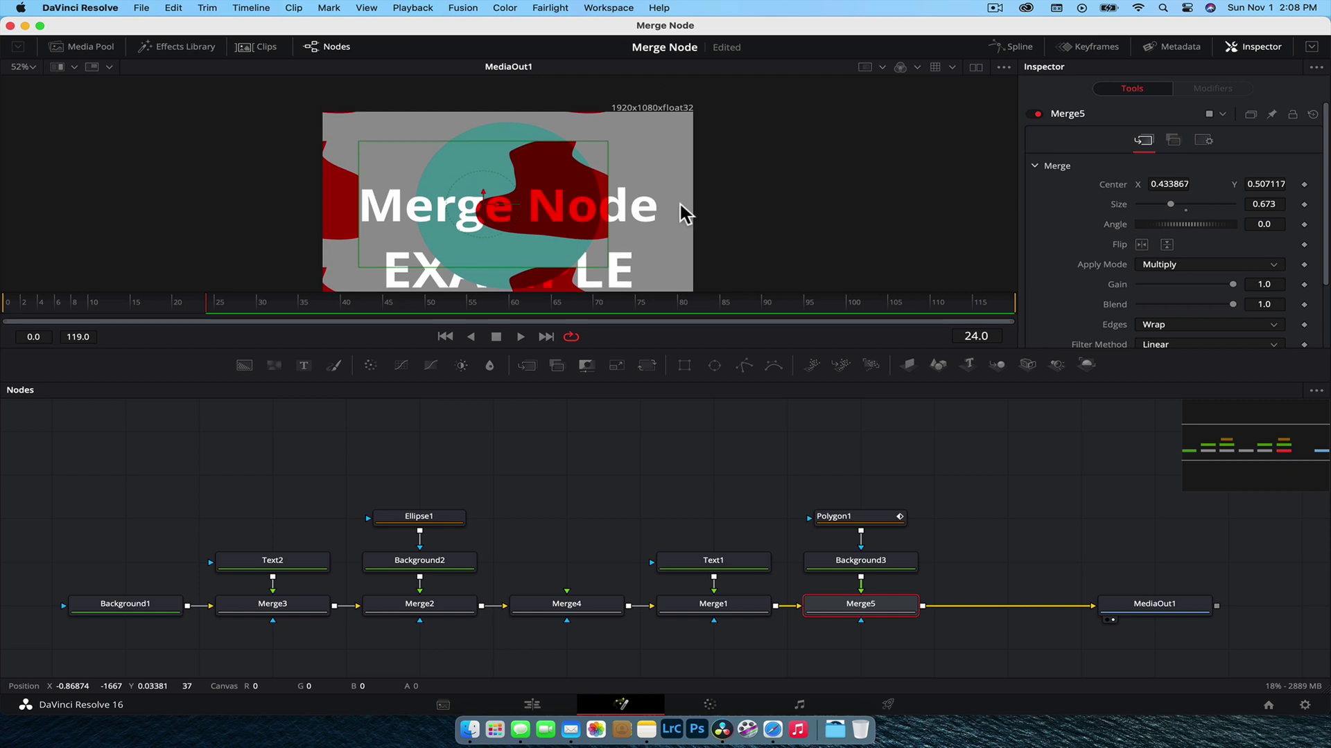